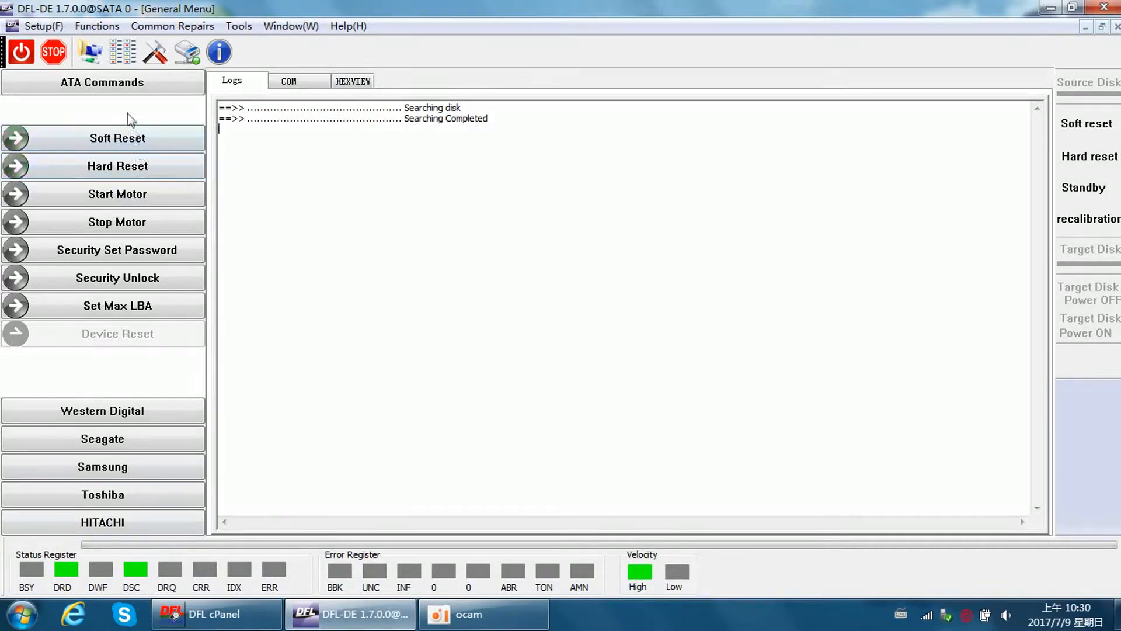
Step: Check the SATA 0 source disk's model, firmware and capacity in the disk scan view, and return to the general menu
left_click(123, 53)
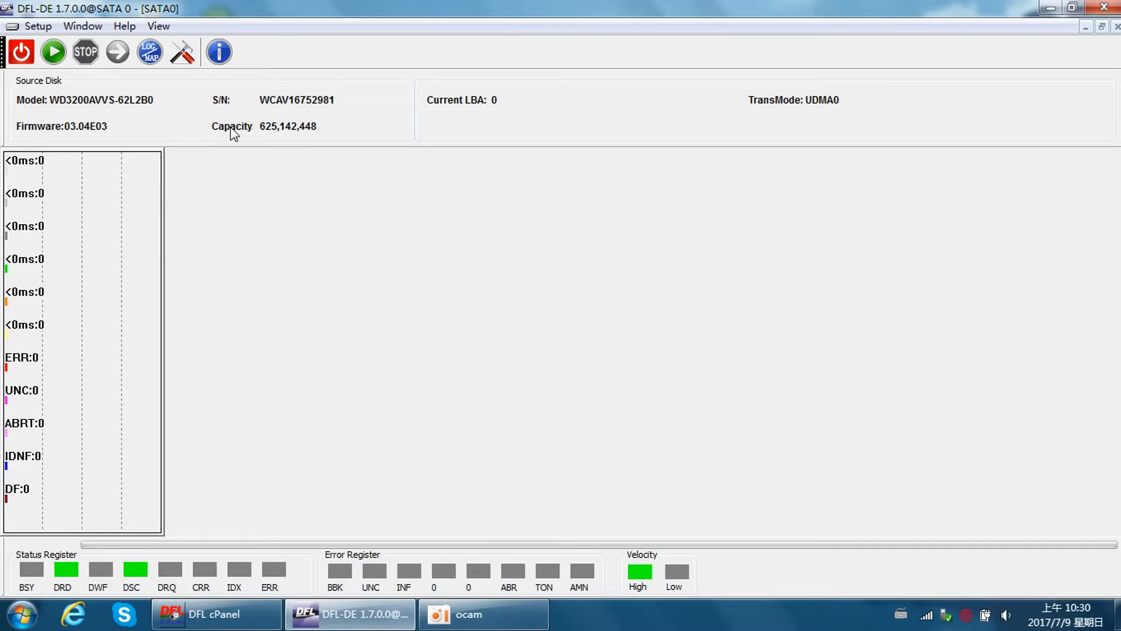
left_click(1117, 26)
left_click(311, 218)
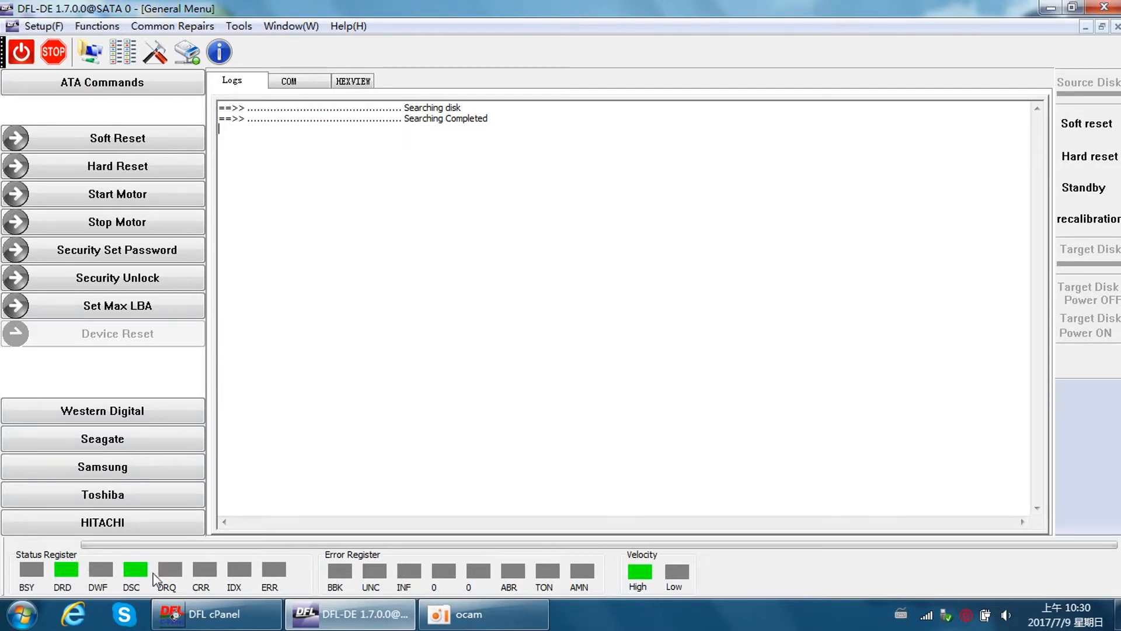
left_click(123, 53)
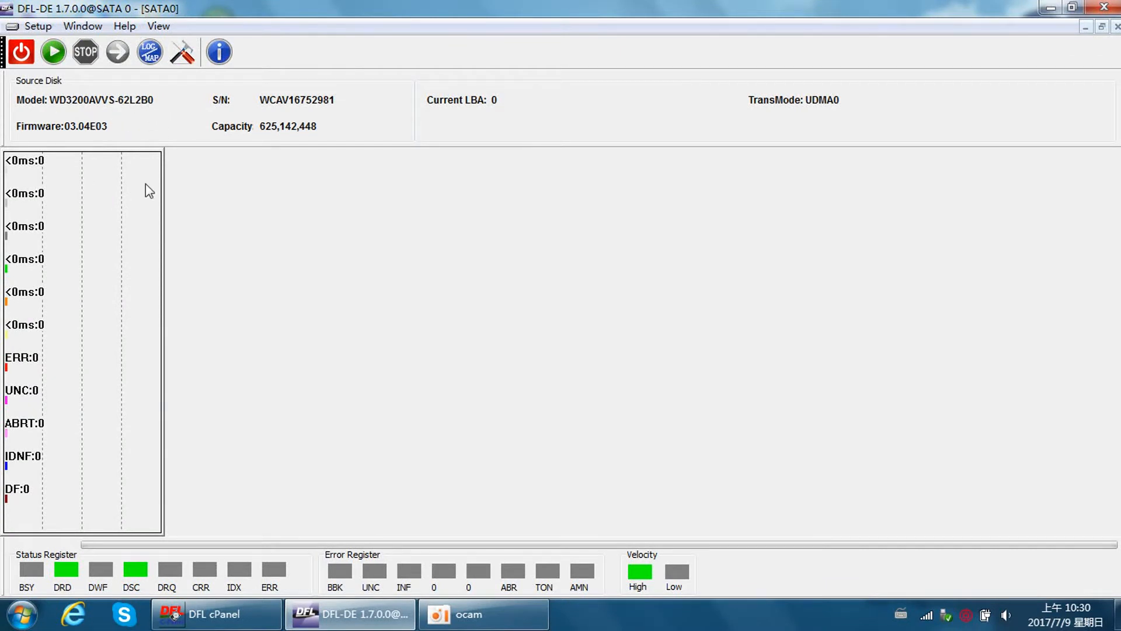
left_click(1117, 27)
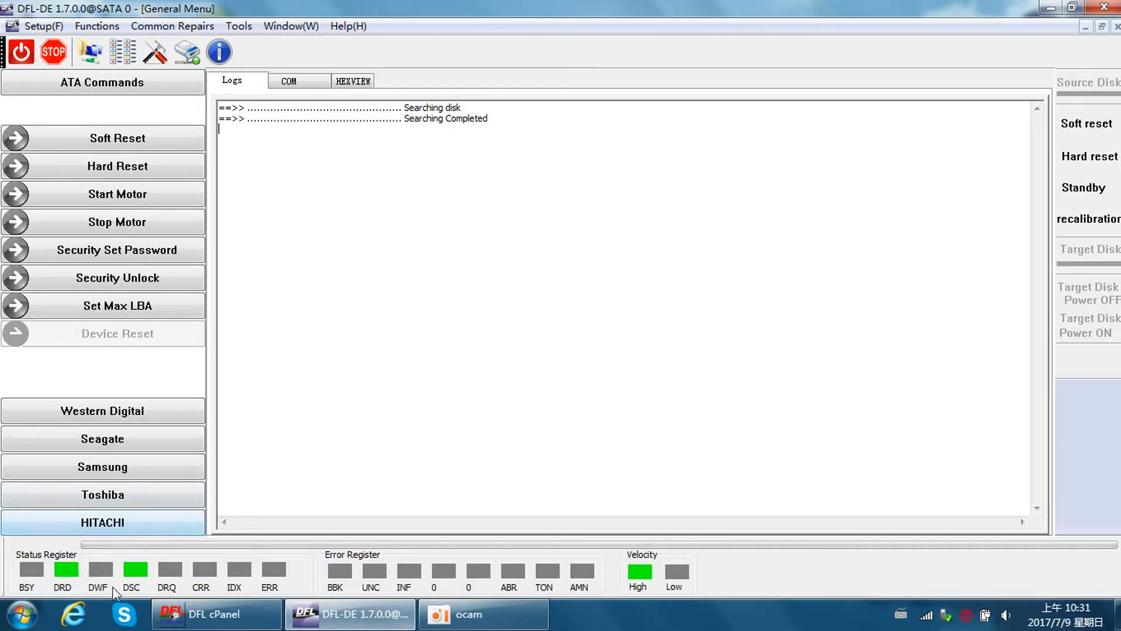
left_click(124, 54)
left_click(557, 358)
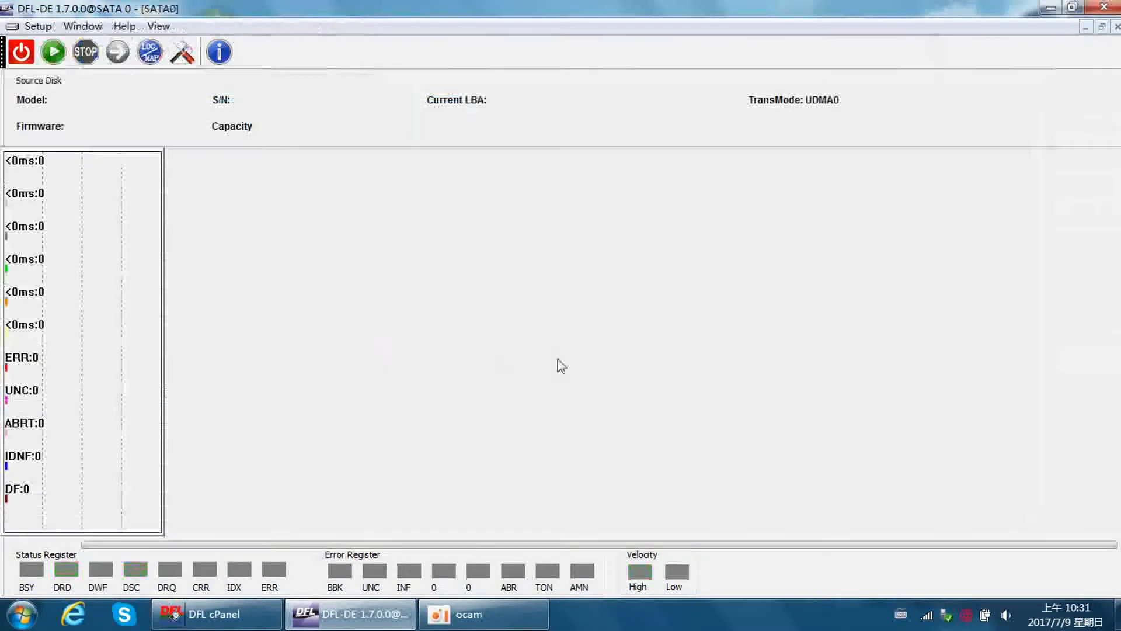
left_click(1116, 26)
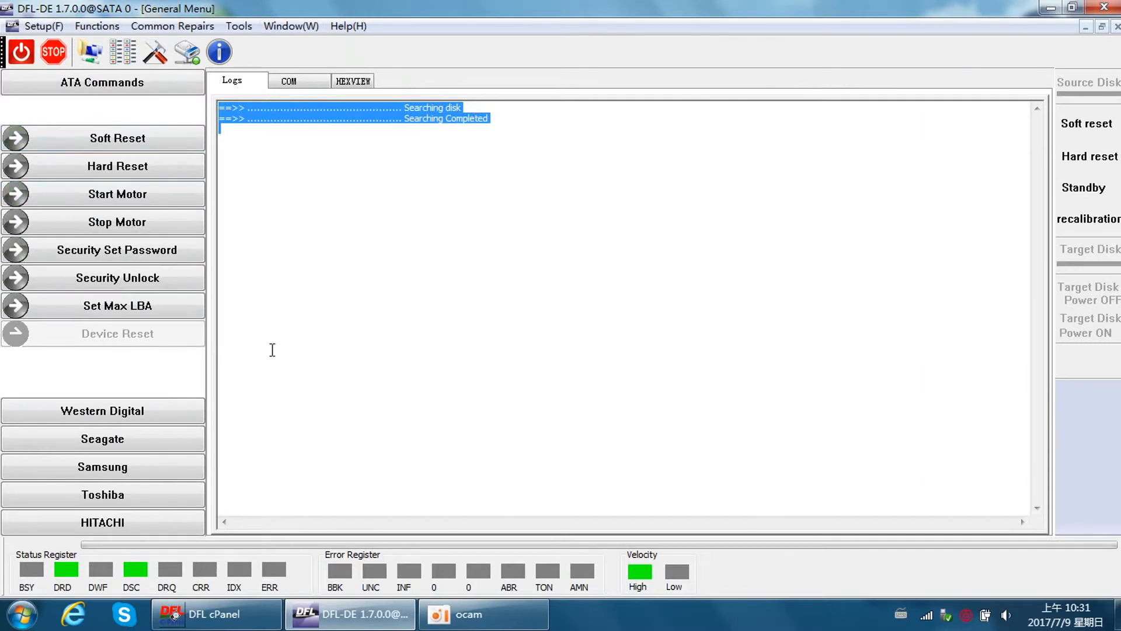
left_click(349, 378)
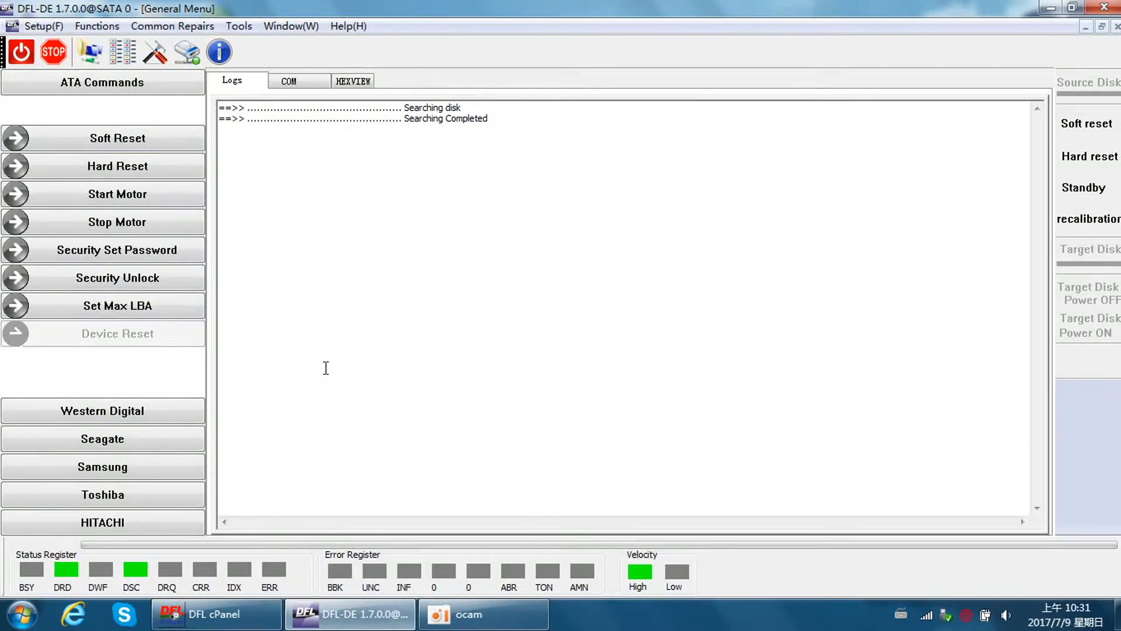
Step: Create a new project with the task file named "test 1" and Disk Image as its function
left_click(90, 55)
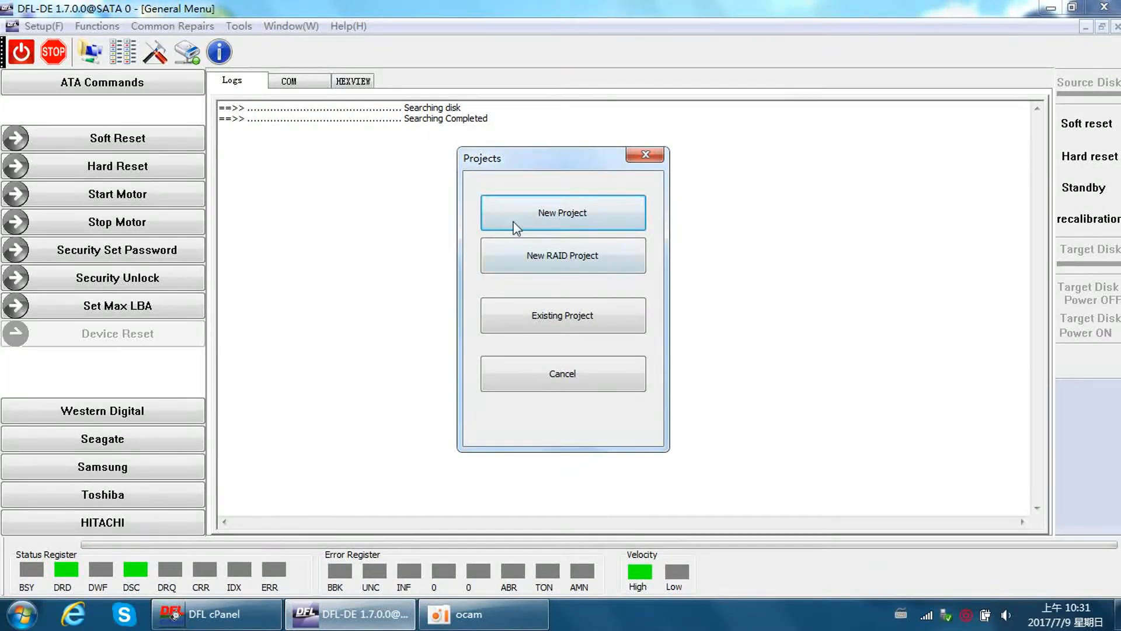
left_click(569, 211)
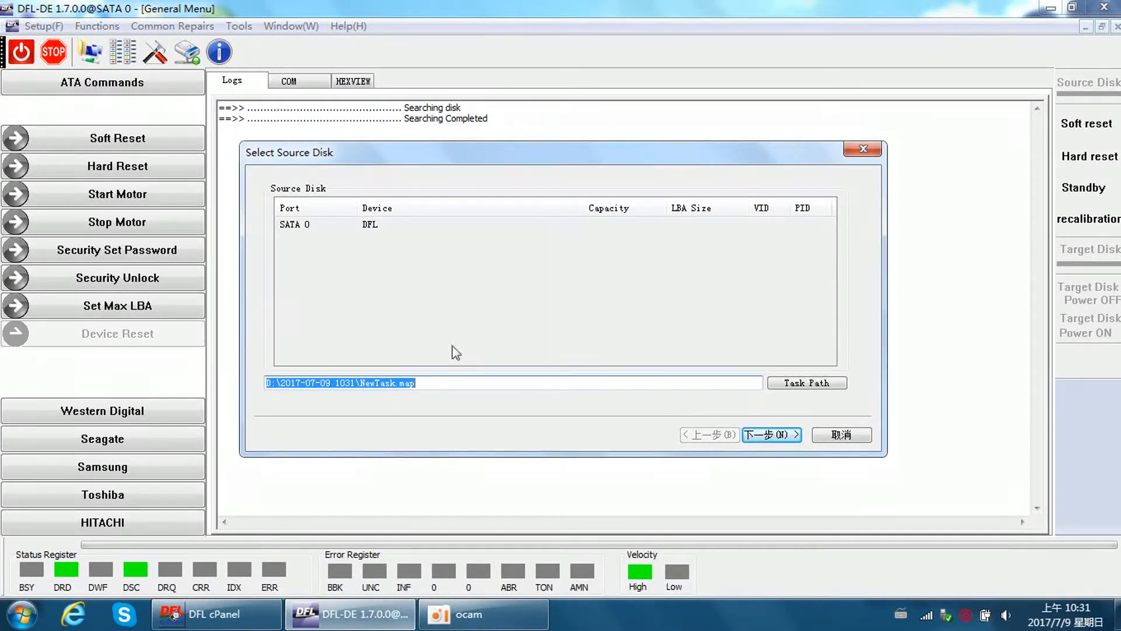
left_click(428, 386)
left_click_drag(433, 387, 360, 383)
left_click(373, 384)
type("test 1")
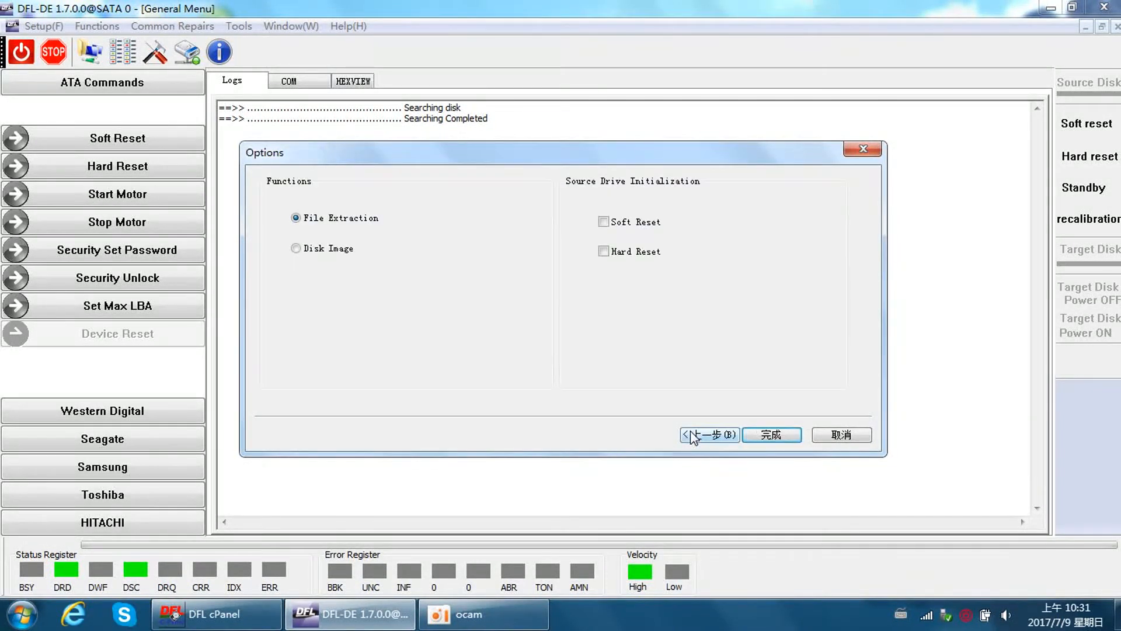
left_click(331, 250)
left_click(760, 434)
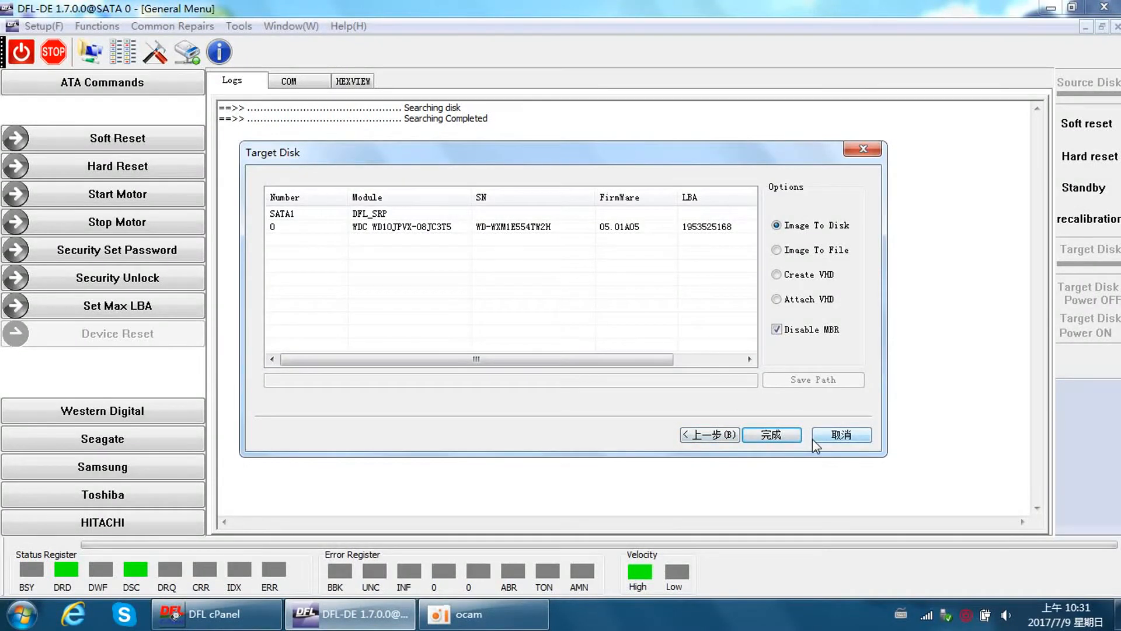
Step: Choose the SATA1 DFL_SRP disk as the Image To Disk target and finish the project setup
left_click(768, 437)
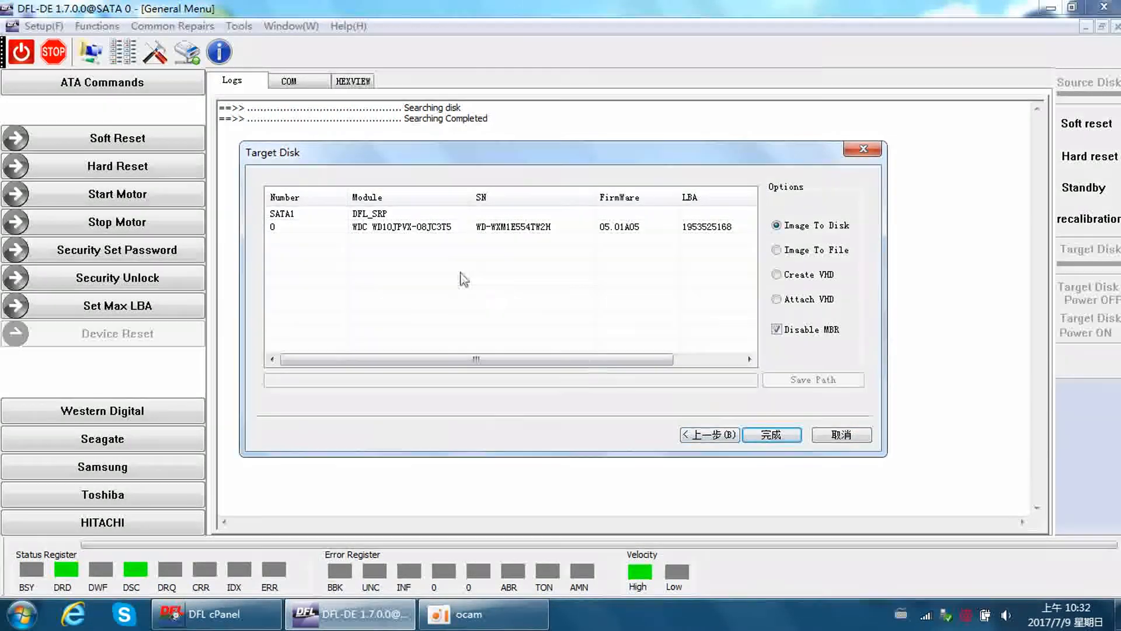
left_click(409, 217)
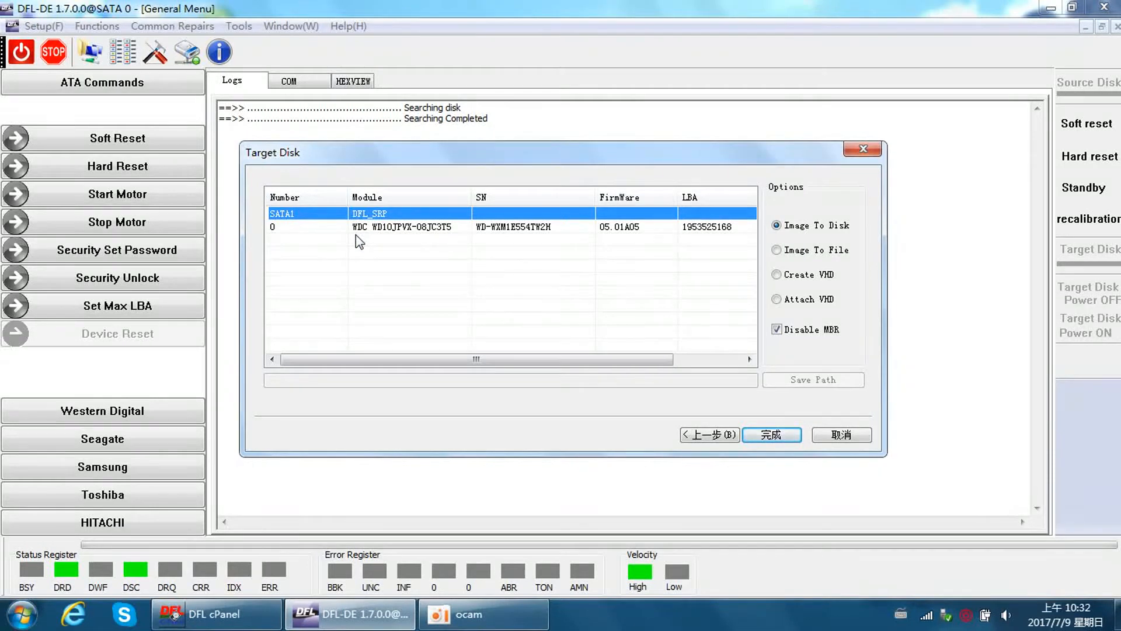
left_click(327, 252)
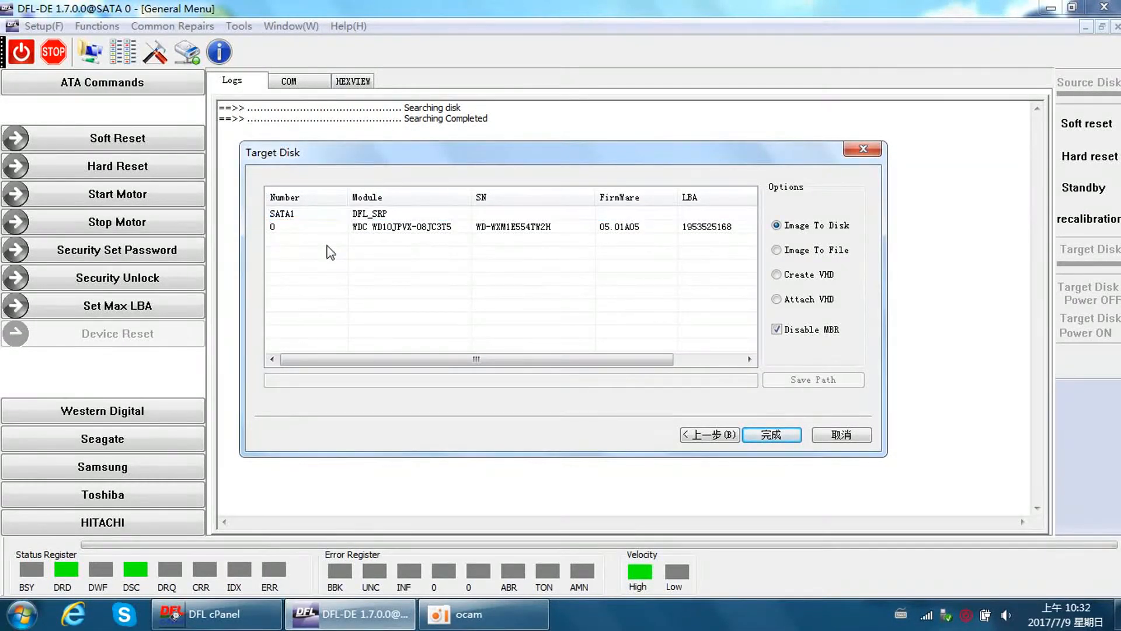
left_click(338, 217)
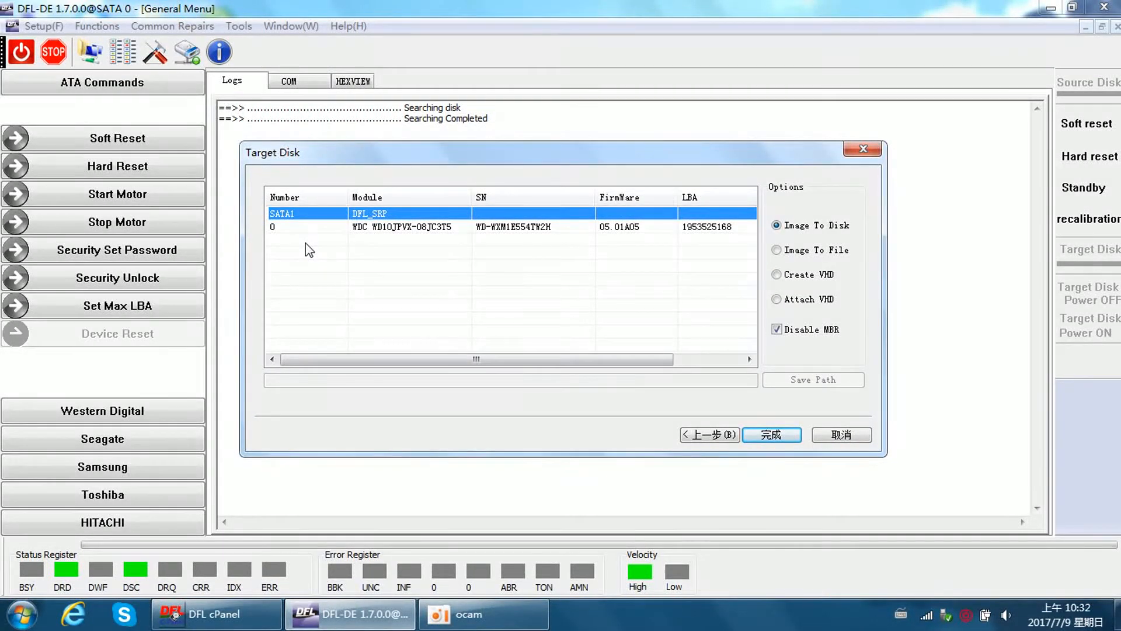
left_click(771, 434)
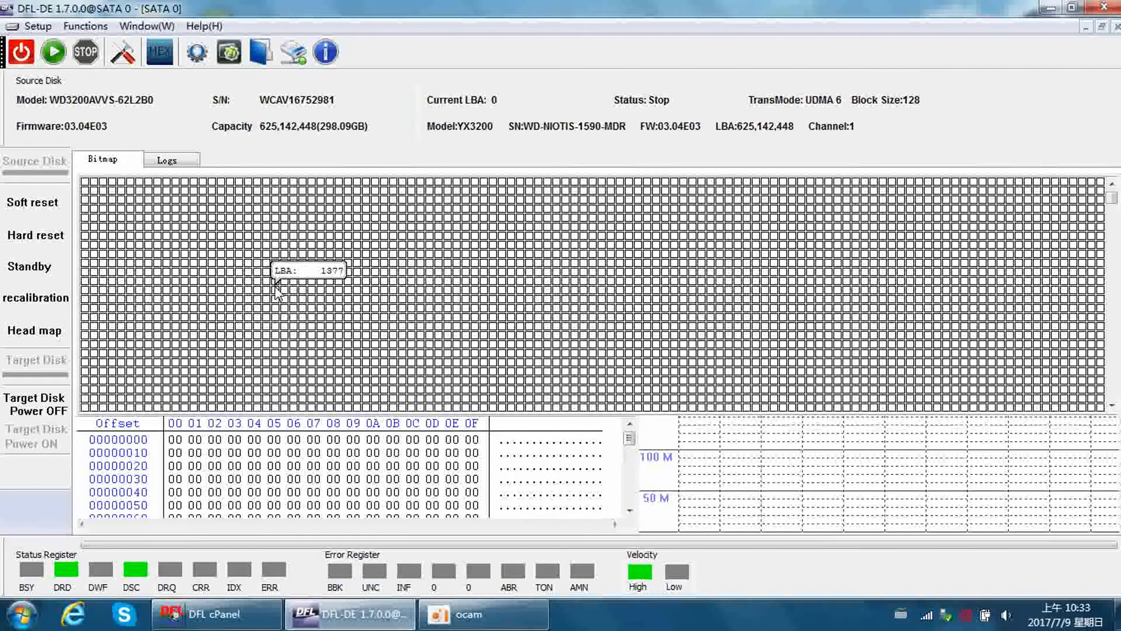
Step: Review the imaging settings for read modes, error handling, timeout, bitmap marking, image by head and other options
left_click(122, 52)
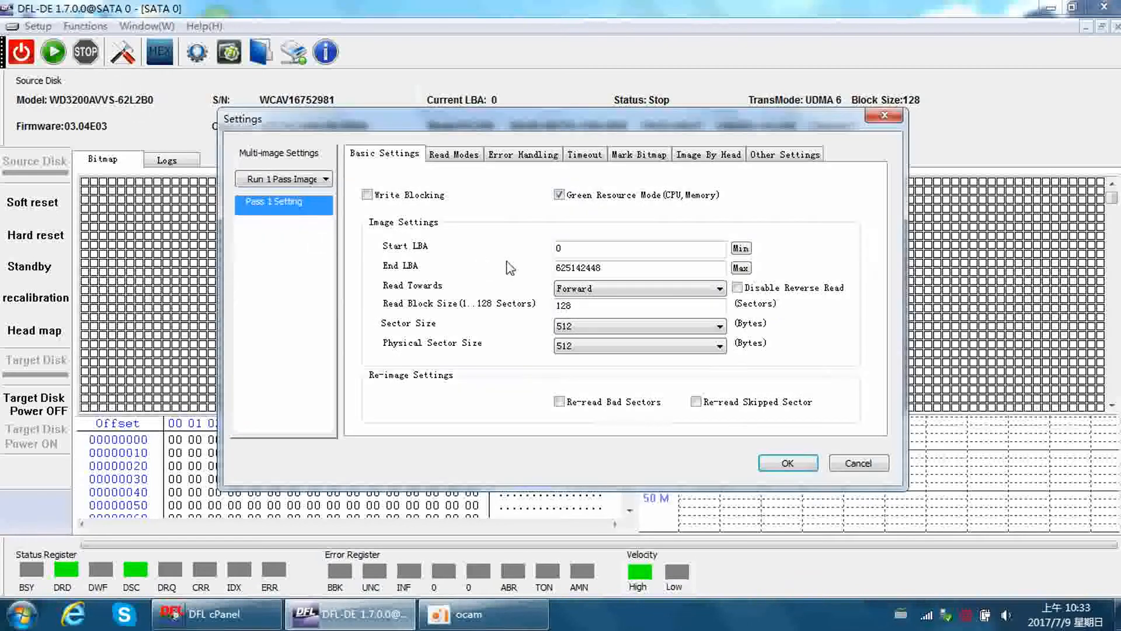
left_click(466, 155)
left_click(518, 155)
left_click(584, 155)
left_click(639, 154)
left_click(709, 155)
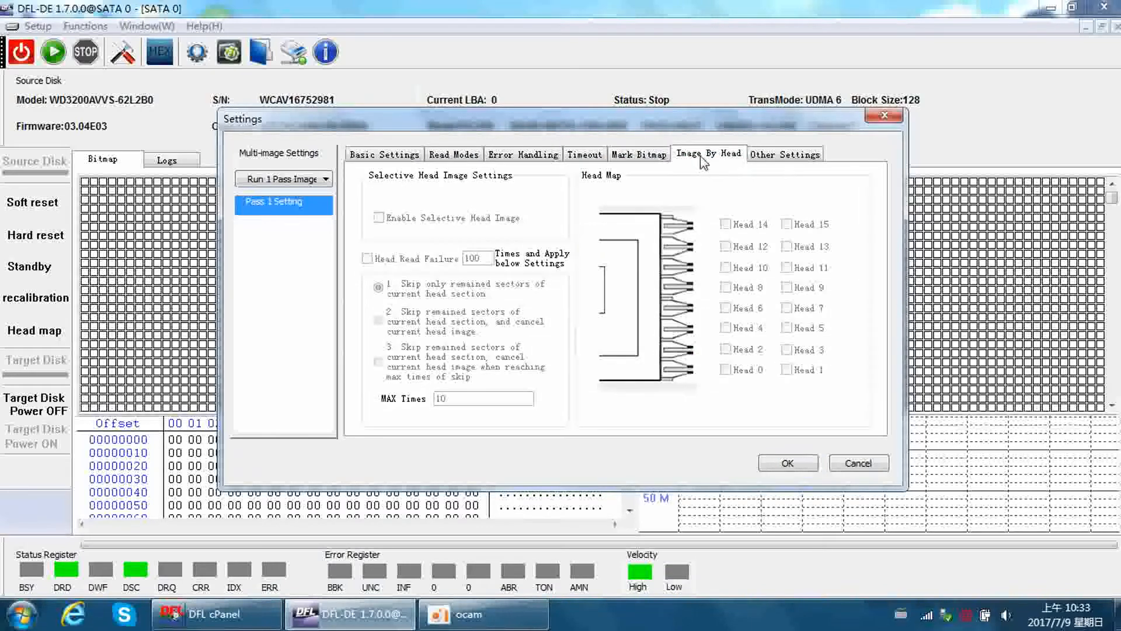
left_click(785, 154)
left_click(384, 154)
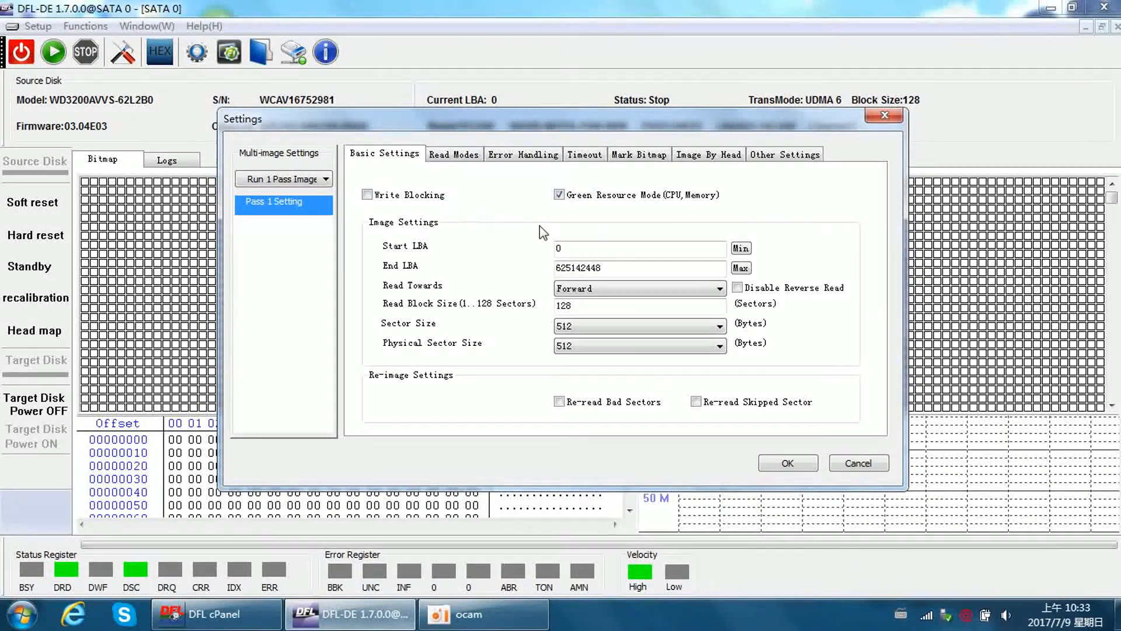
Step: Try switching Green Resource Mode off and back on in the basic imaging settings
left_click(576, 199)
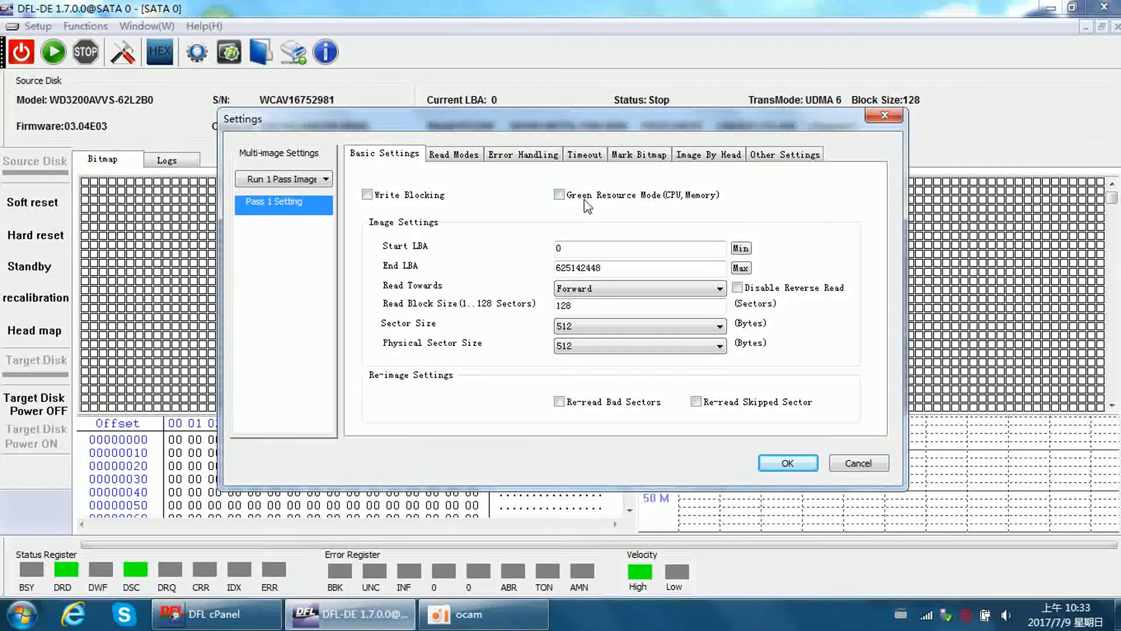
left_click(568, 200)
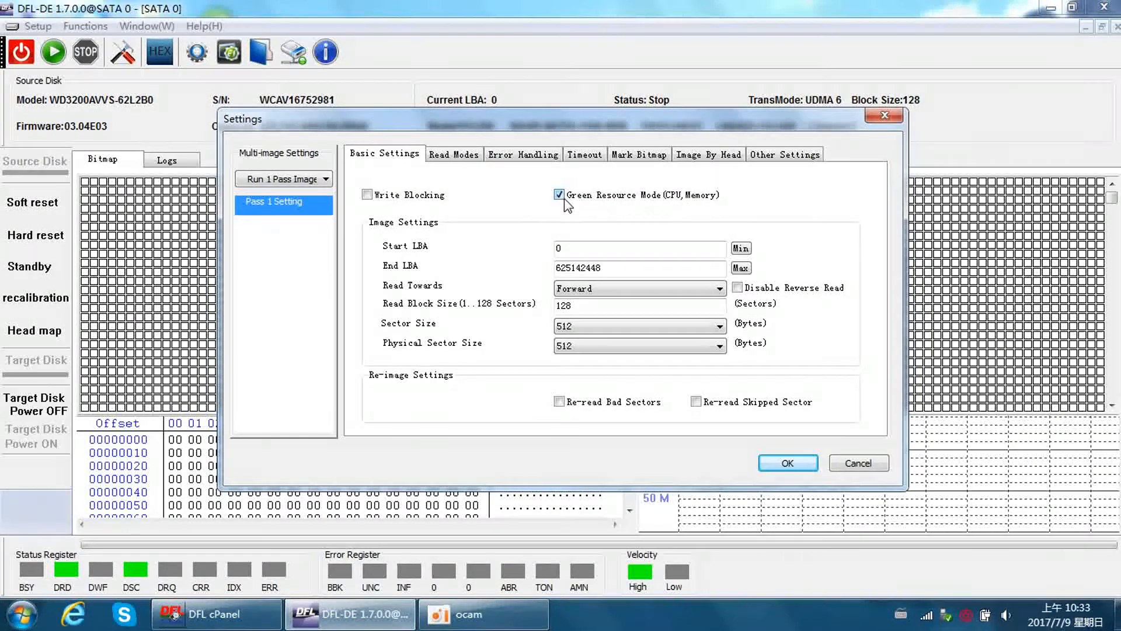
left_click(566, 205)
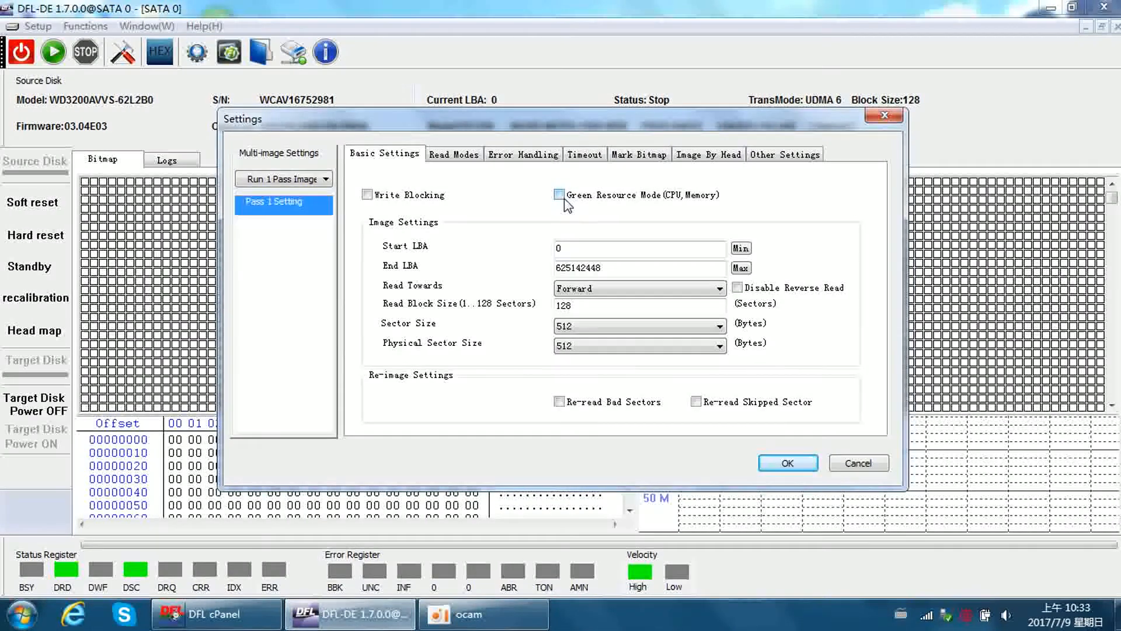
left_click(567, 203)
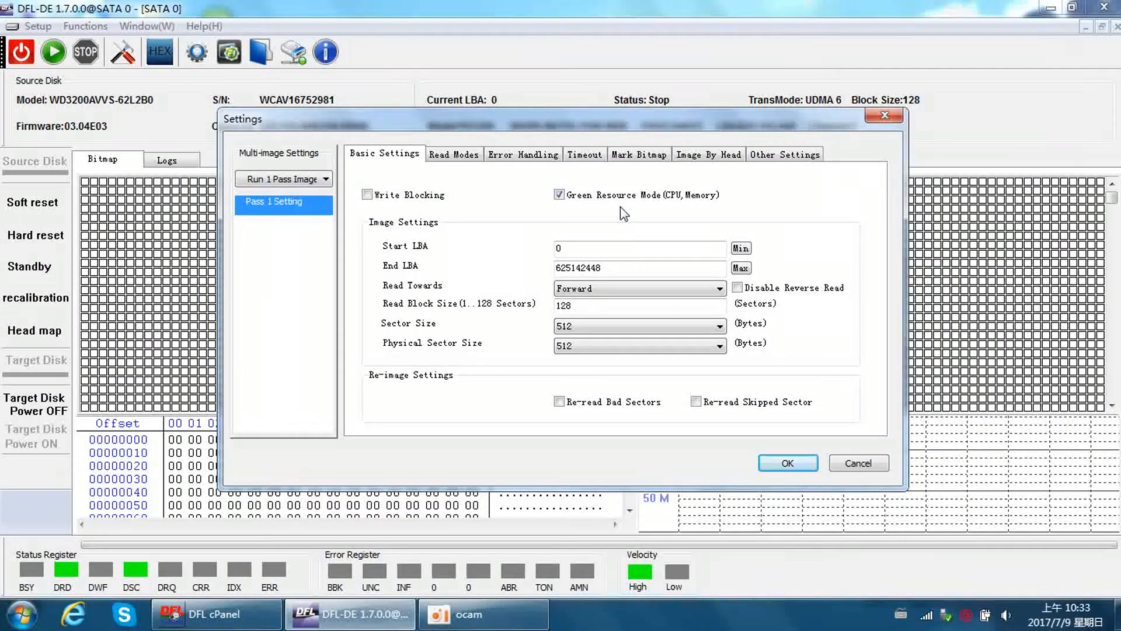
Step: Examine the multi-pass choices, error handling and image-by-head settings, and close the imaging settings
left_click(321, 179)
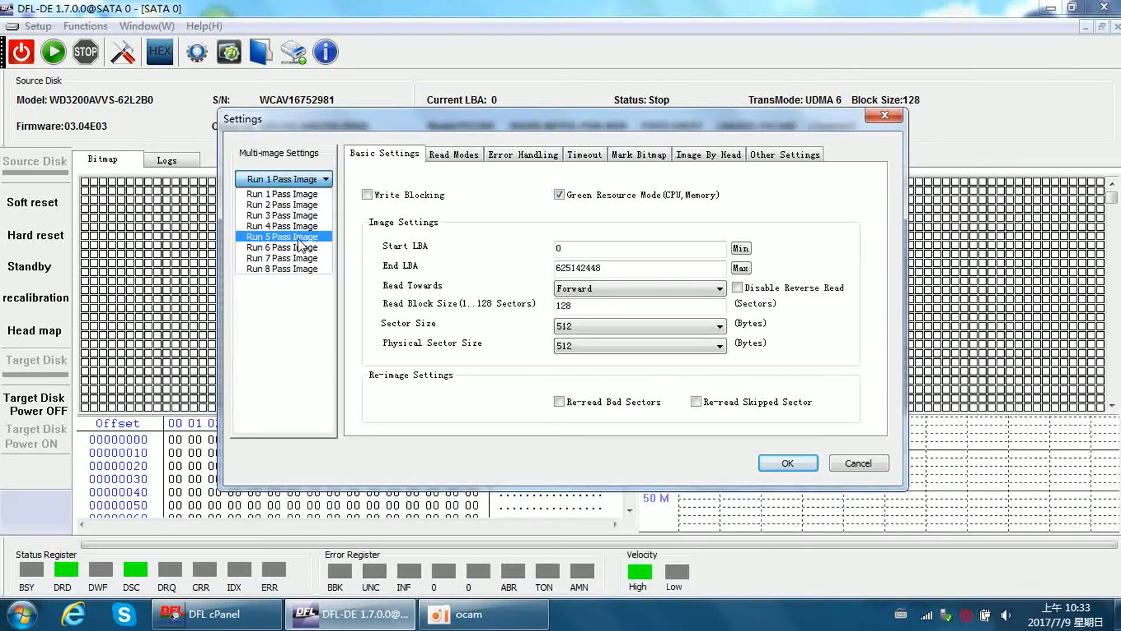
left_click(454, 198)
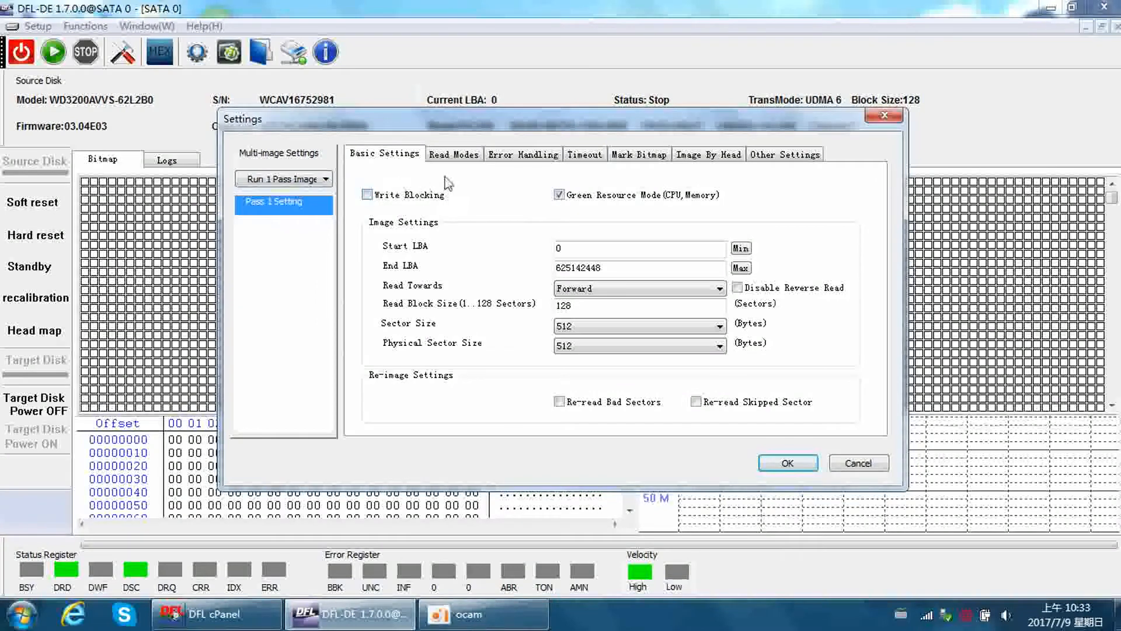
left_click(448, 156)
left_click(384, 154)
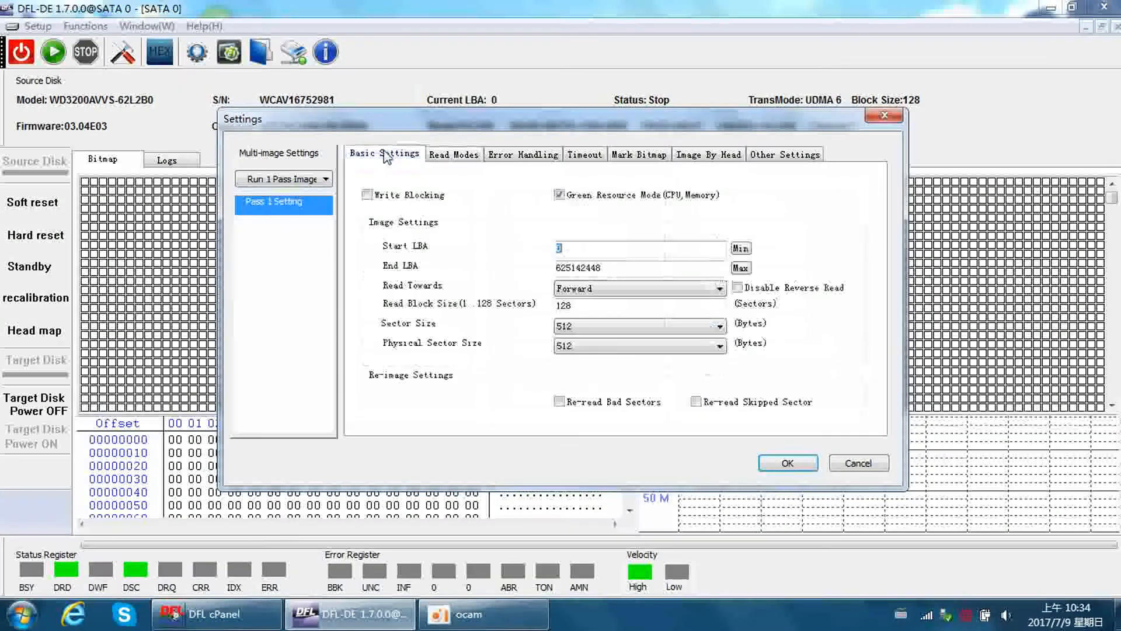
left_click(528, 156)
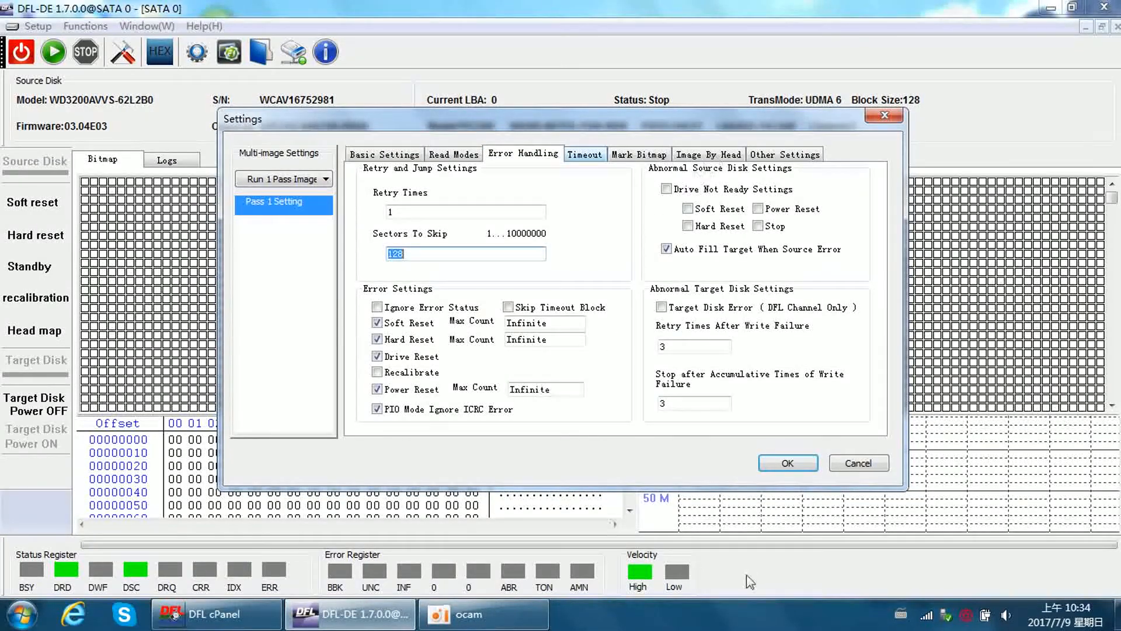
left_click(703, 157)
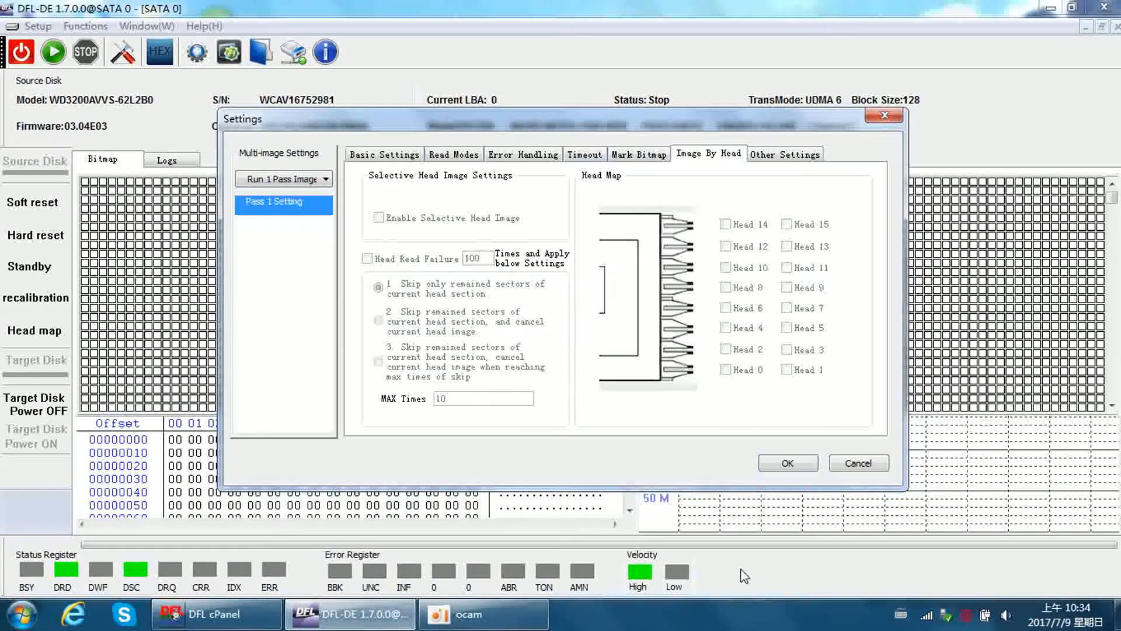
left_click(788, 463)
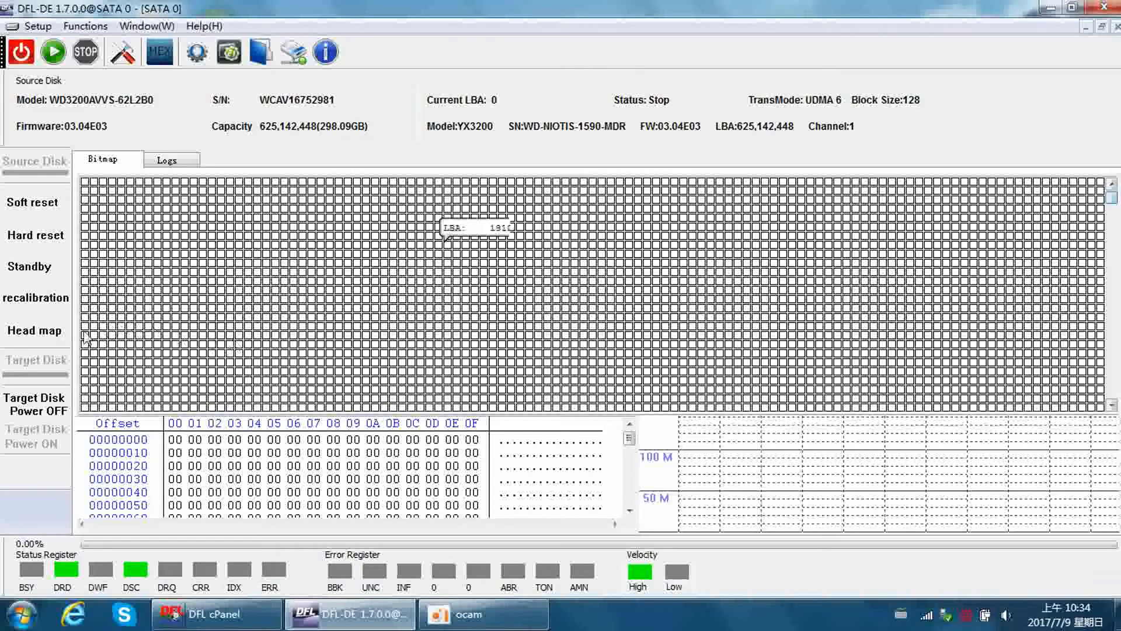
Step: Build the source disk's head map using the Western Digital WD ROYL/L drive family
left_click(55, 331)
left_click(88, 336)
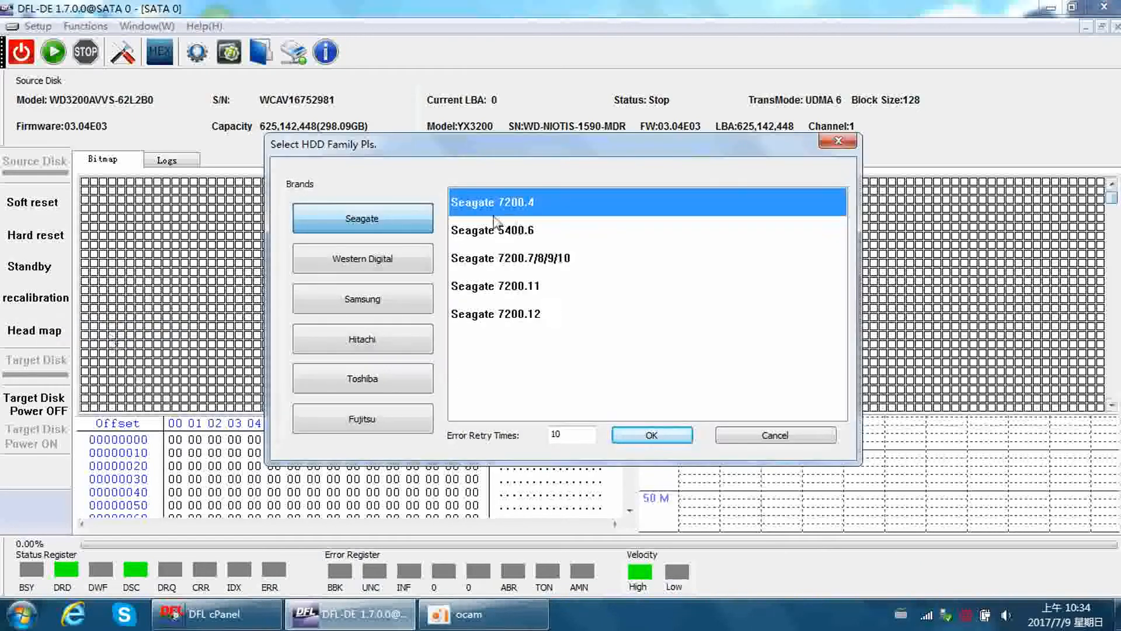
left_click(374, 263)
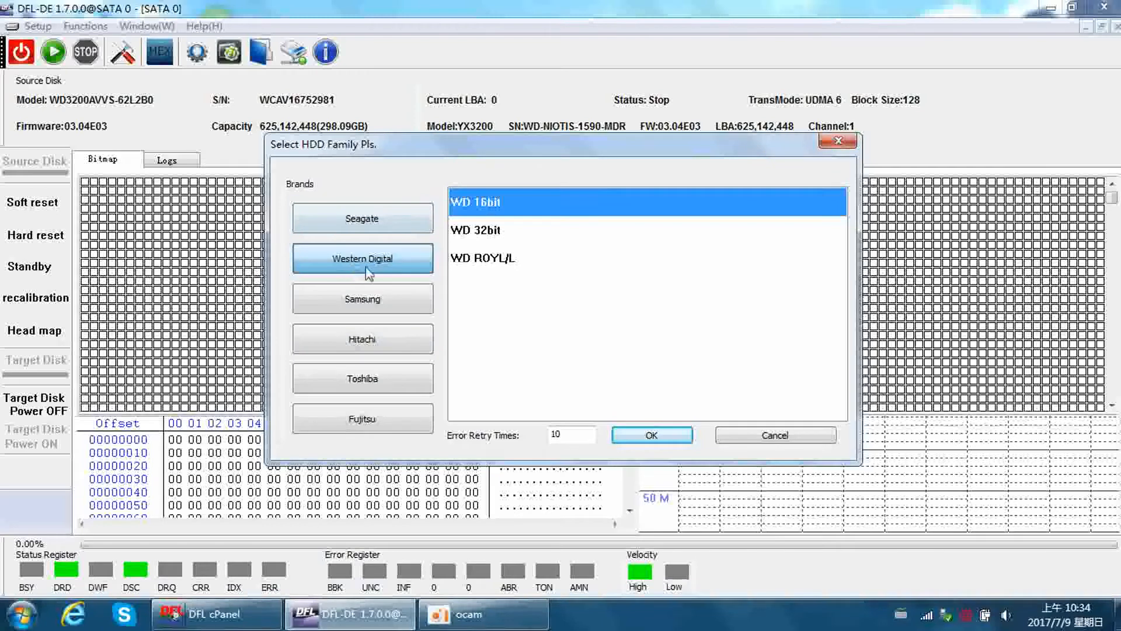
left_click(480, 259)
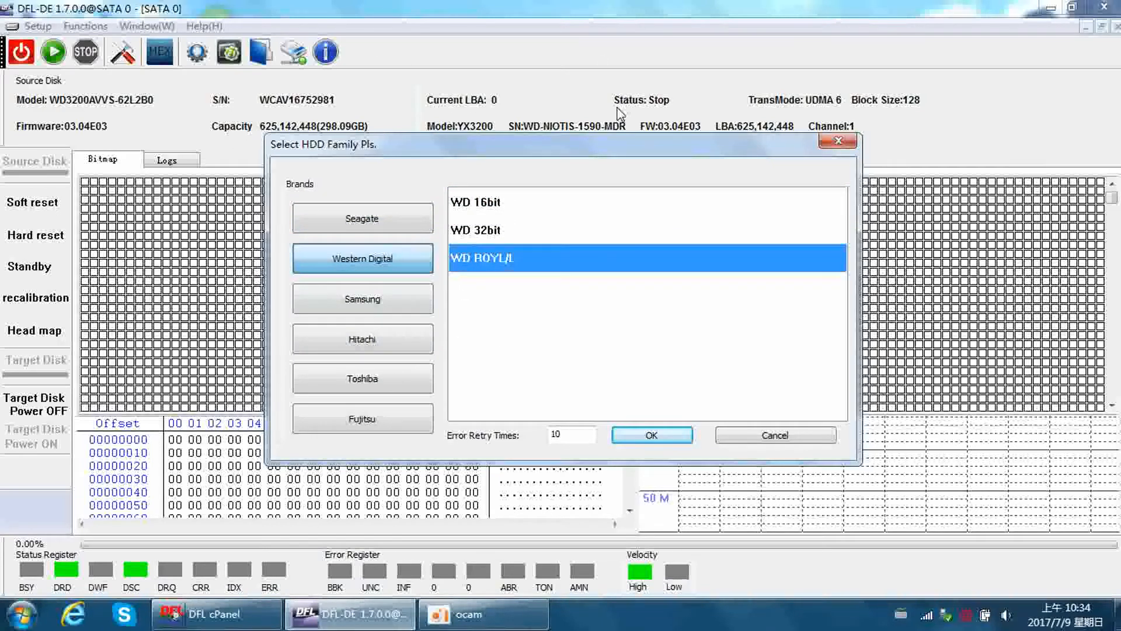
left_click(652, 435)
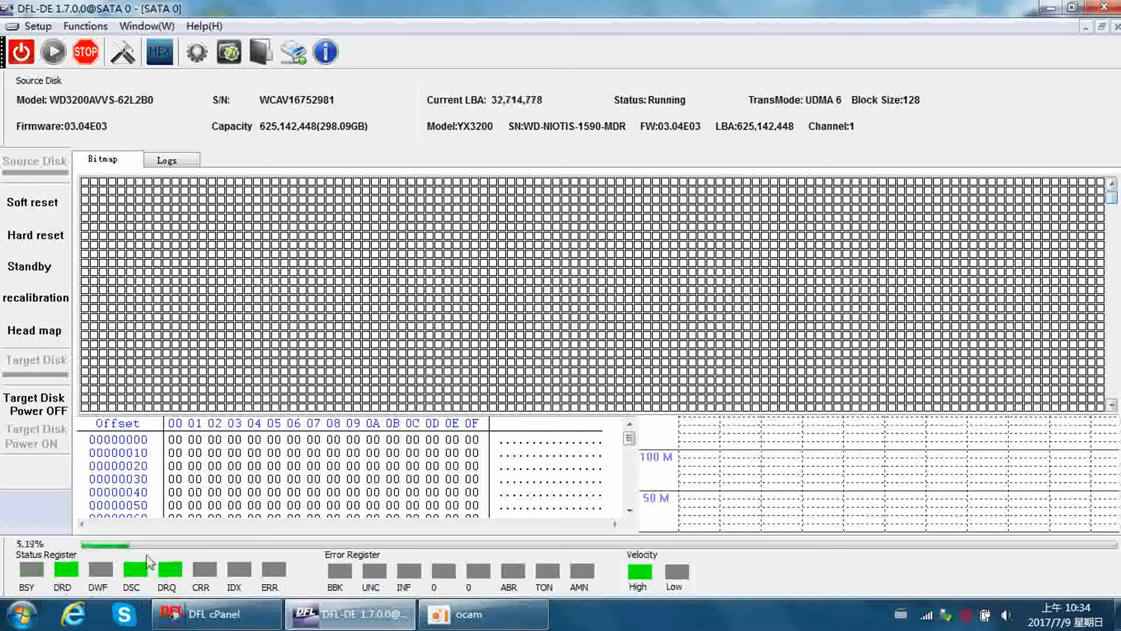
Step: Check the logs for the outcome of the head map run
mouse_move(87, 337)
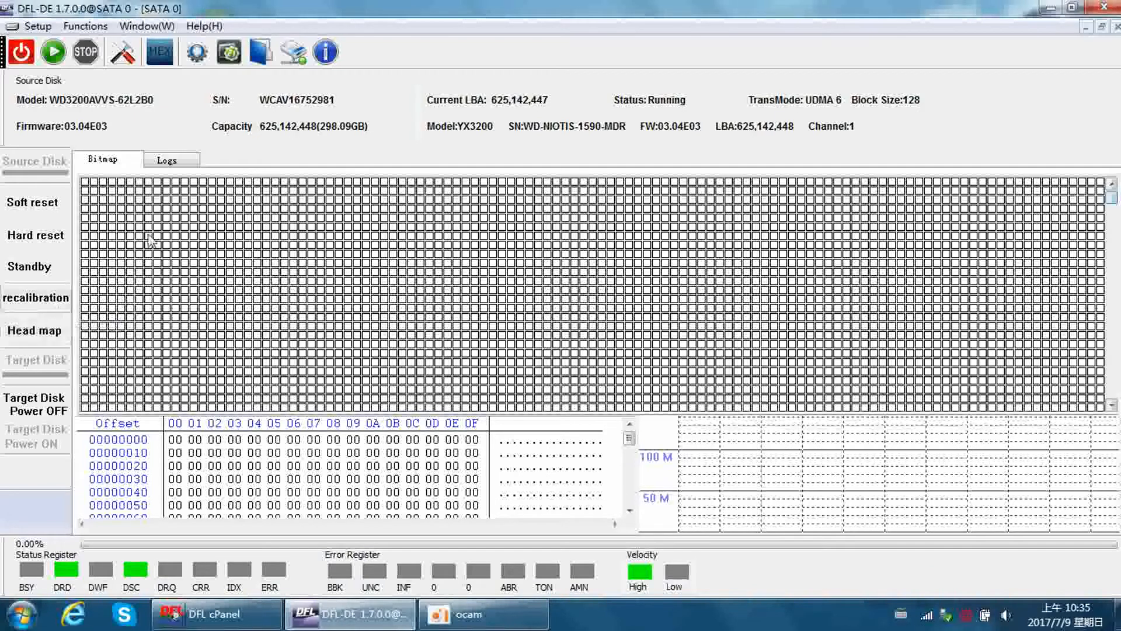
left_click(167, 160)
left_click_drag(773, 227, 53, 198)
left_click(463, 339)
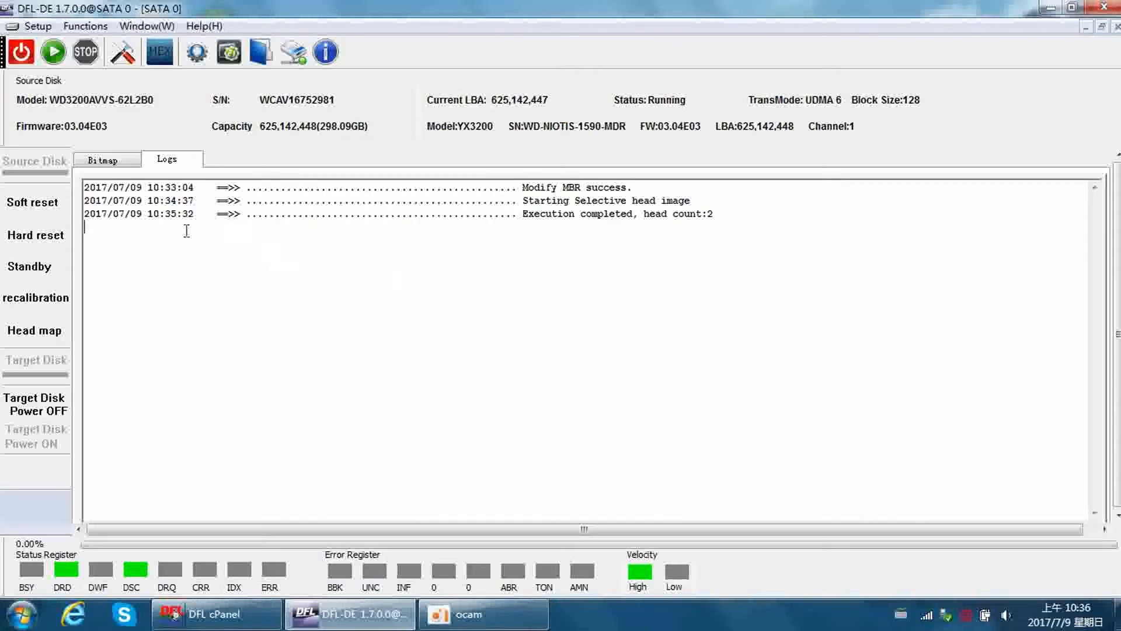
Step: Exclude Head 1 from the selective head image and start imaging with Head 0 only
left_click(37, 330)
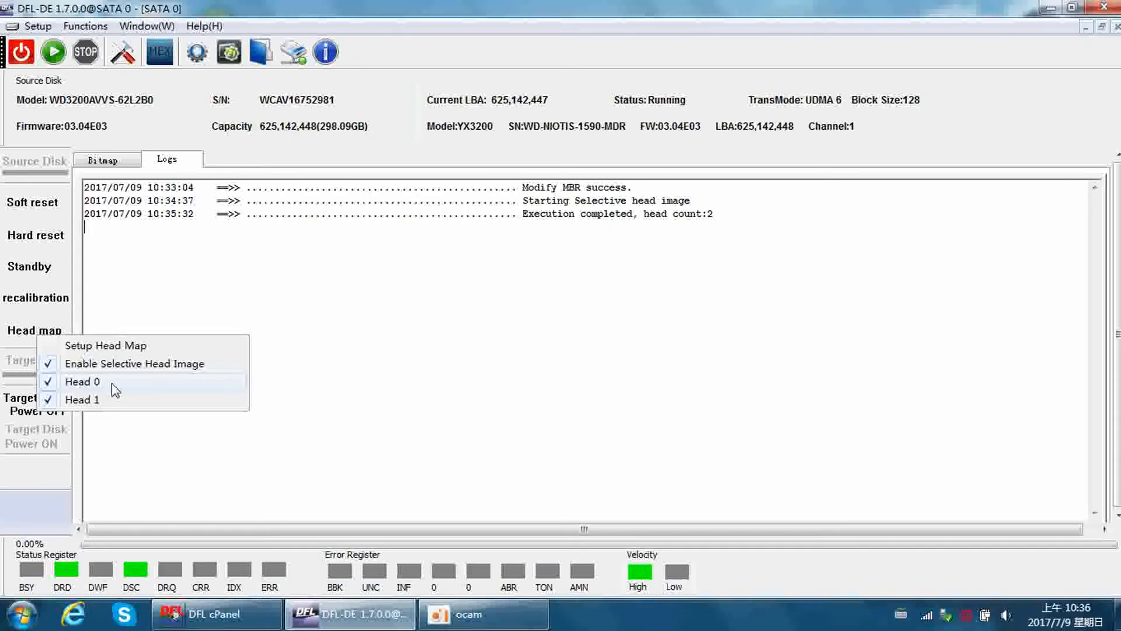
left_click(113, 401)
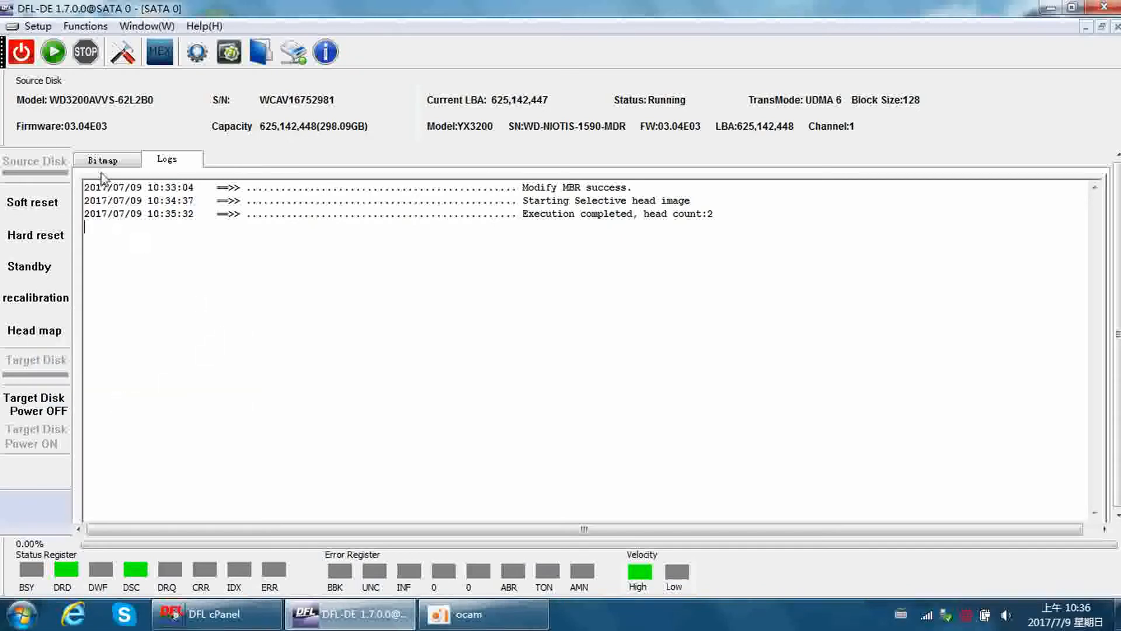
left_click(54, 52)
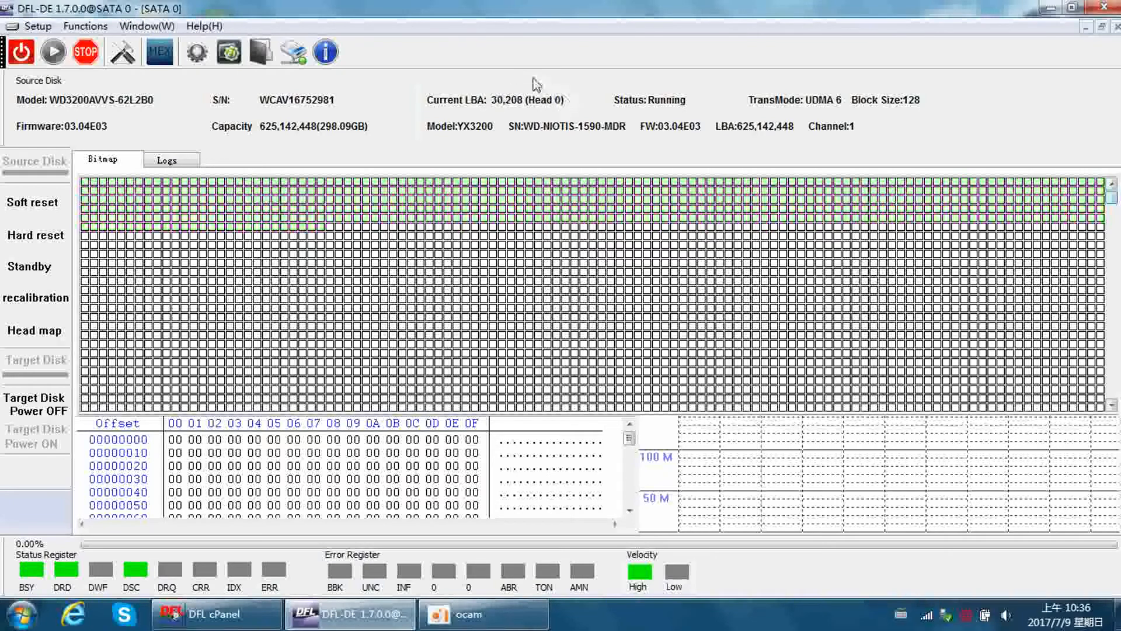
mouse_move(504, 193)
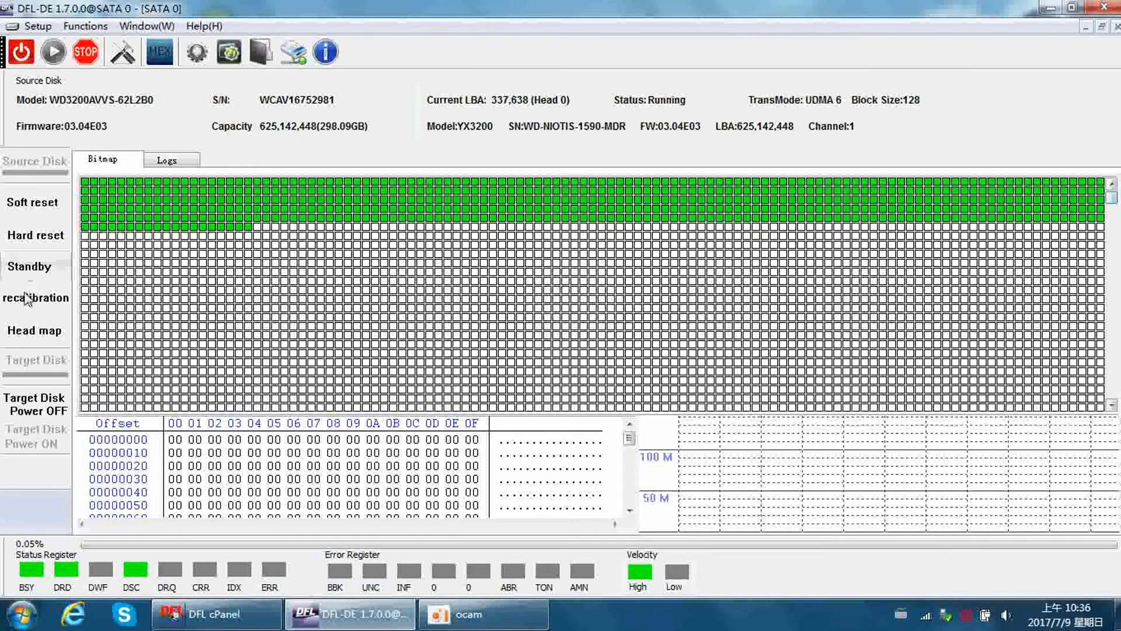
Step: Include Head 1 and exclude Head 0 in the selective head image while imaging runs
left_click(53, 334)
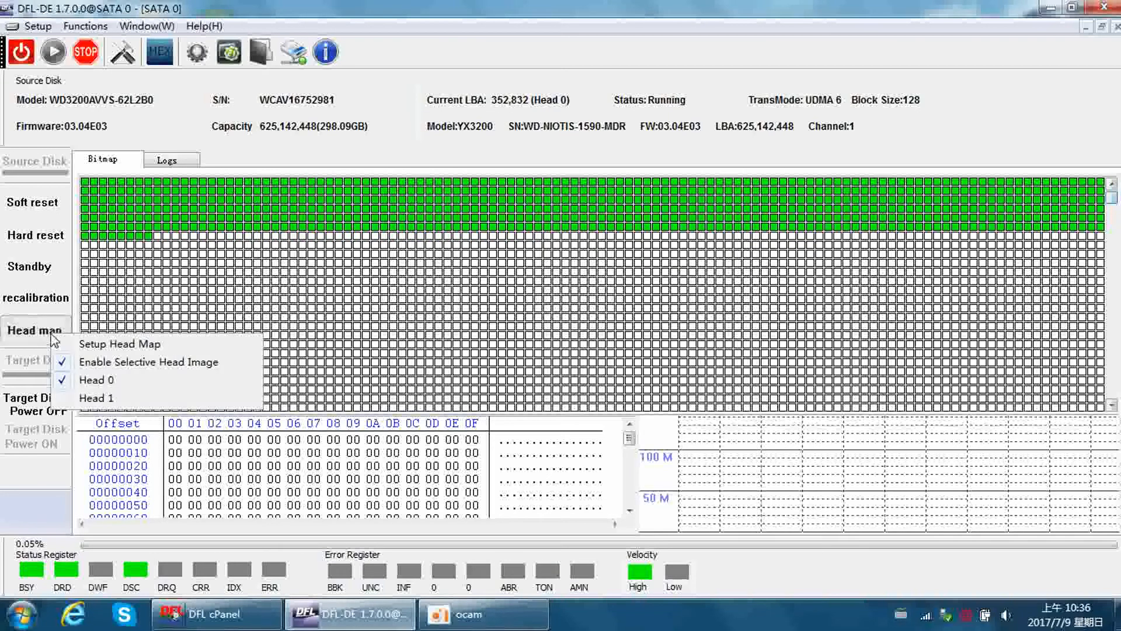
left_click(99, 398)
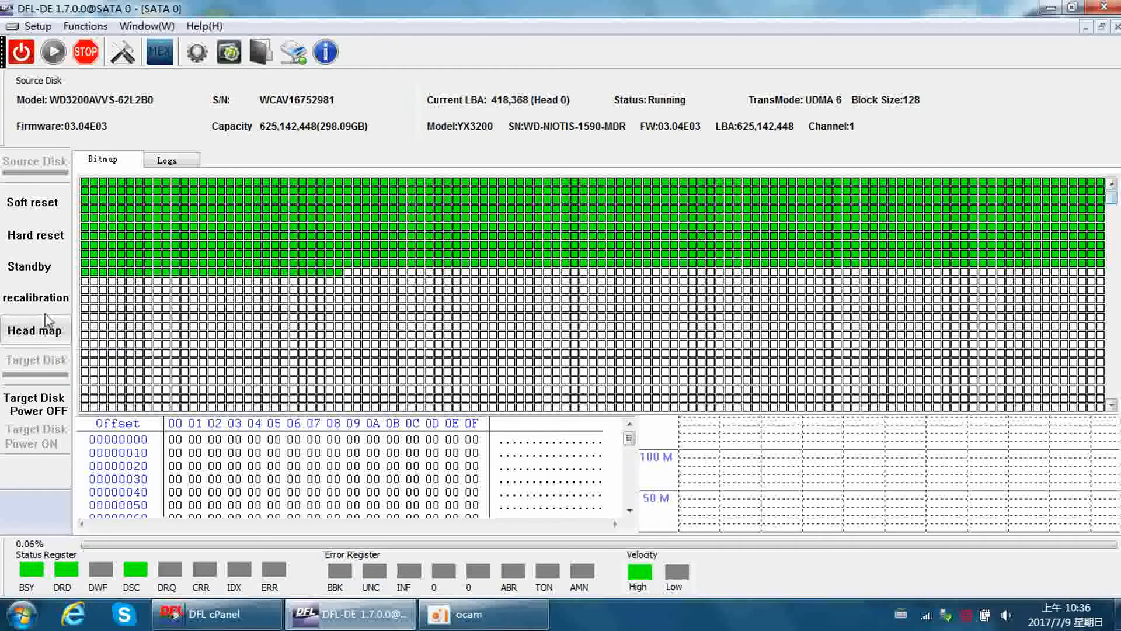
left_click(50, 334)
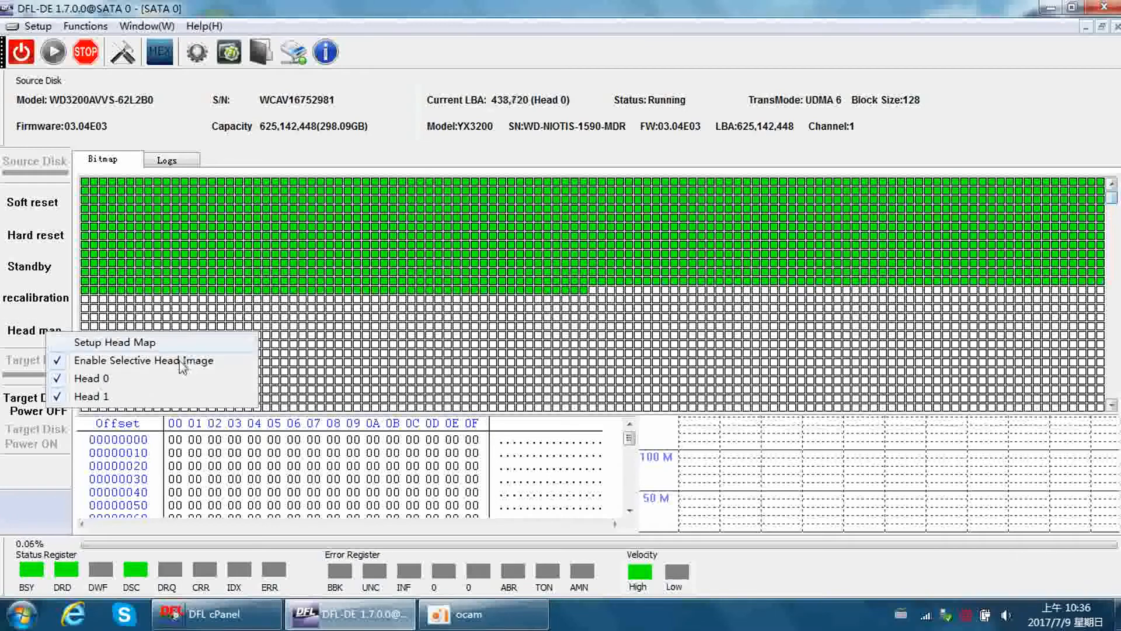
left_click(125, 379)
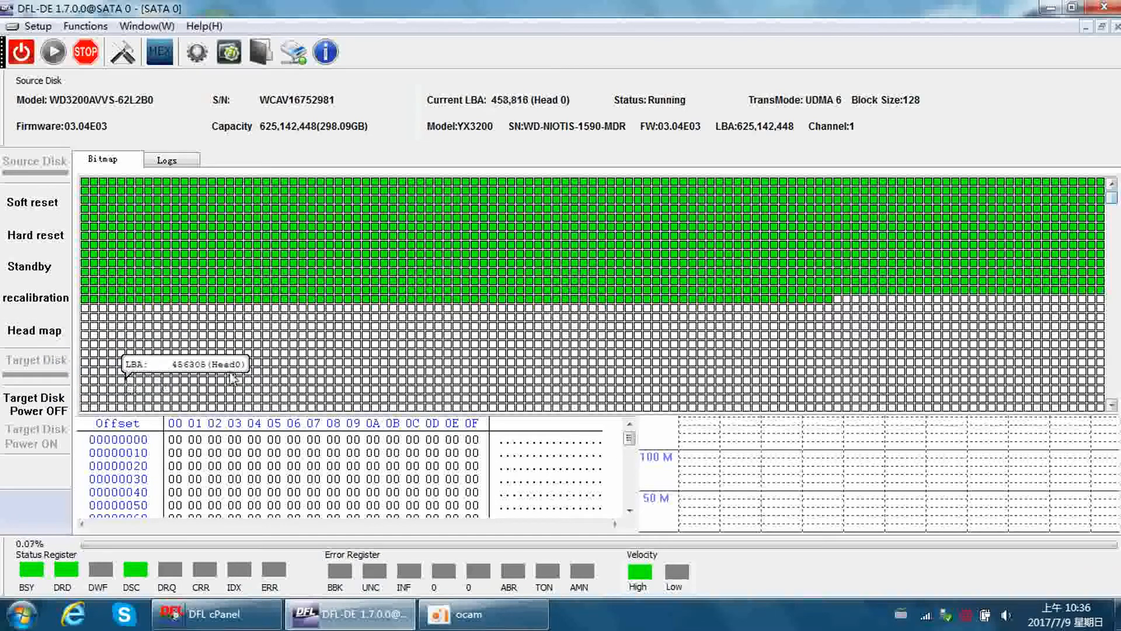
Step: Stop and restart imaging so it reads with Head 1 only, and stop it after a short run
left_click(84, 54)
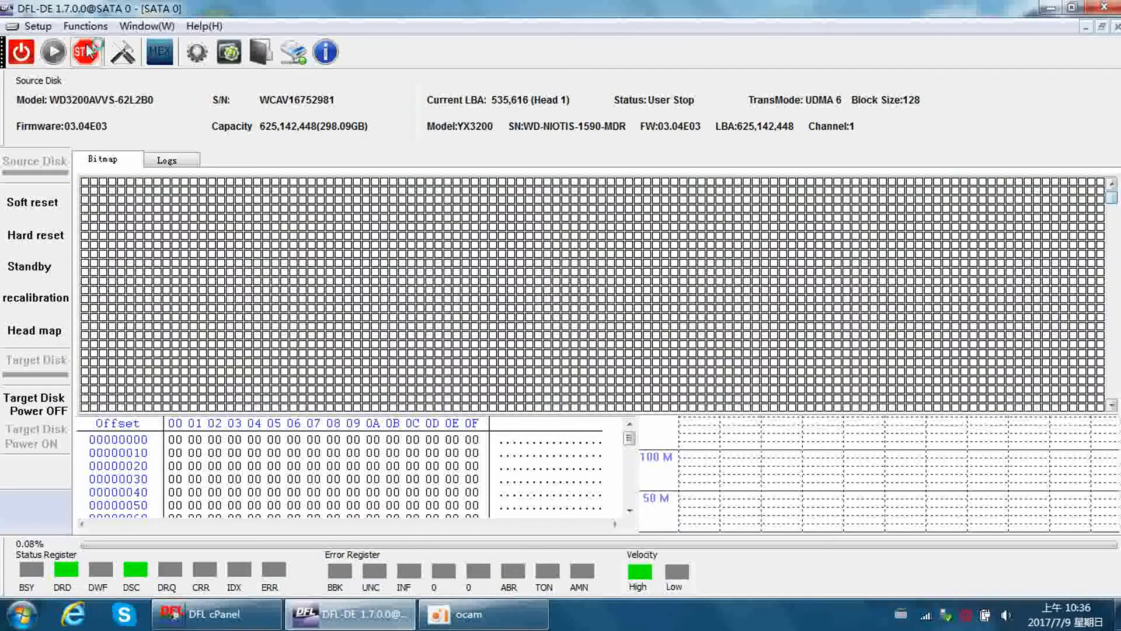
left_click(53, 52)
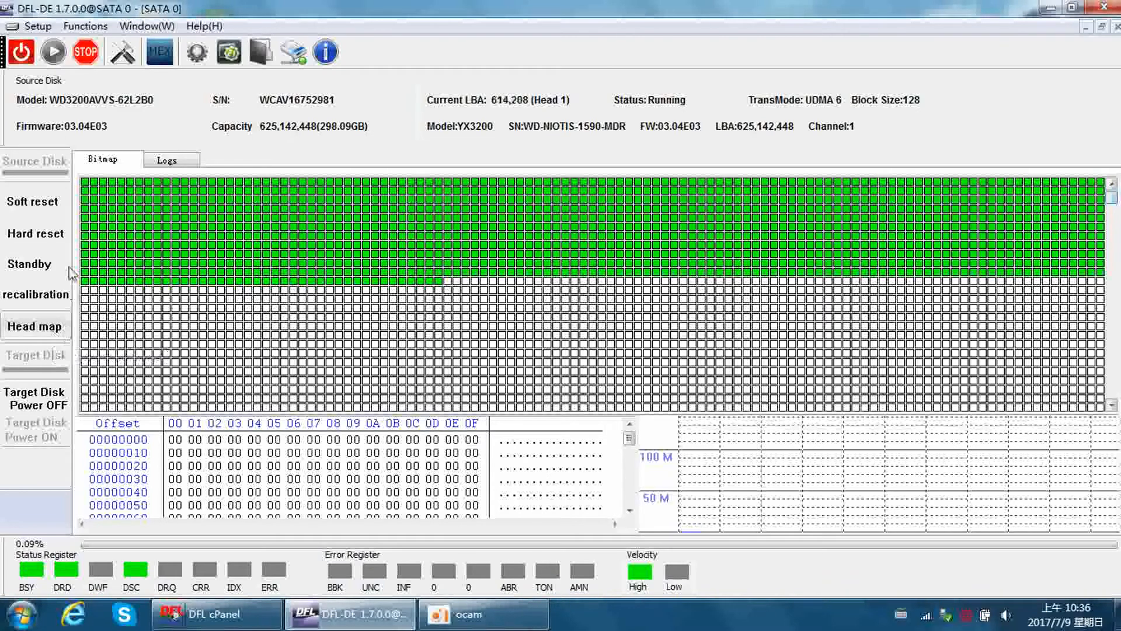
left_click(83, 55)
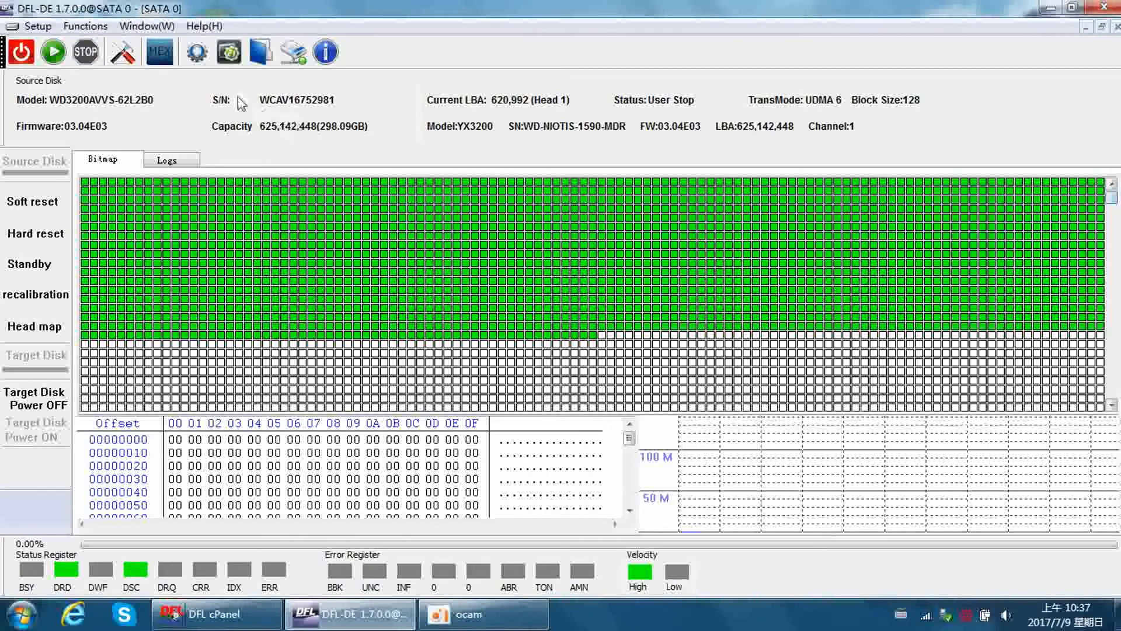
Step: Switch to File Extraction, load the partitions of DFL-Device and show the contents of the 151.60 GB volume
left_click(147, 25)
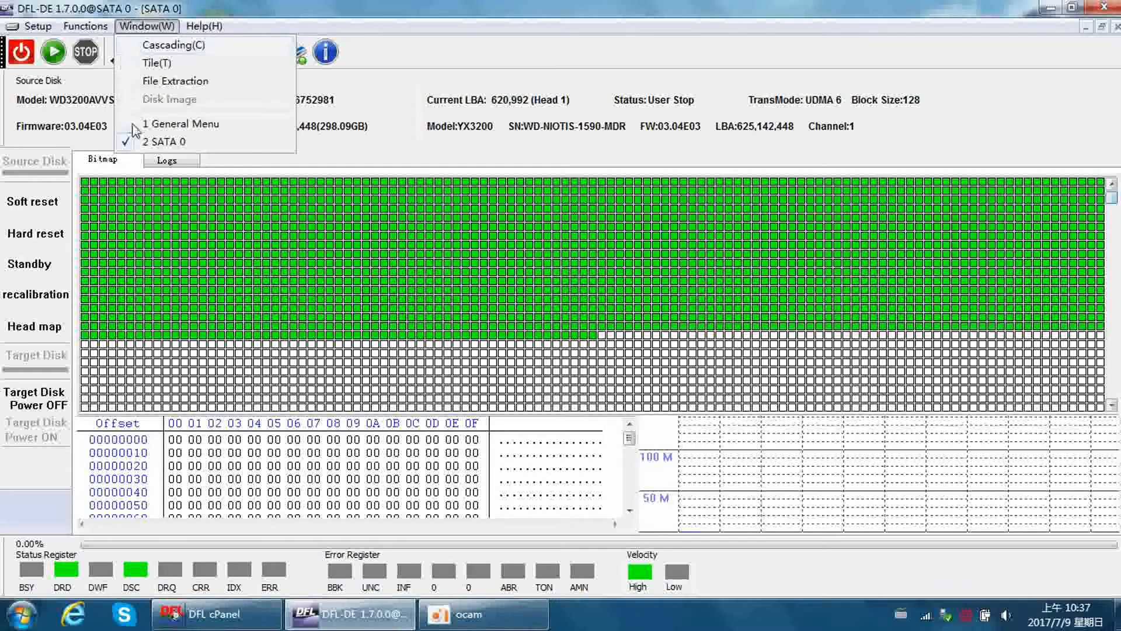
left_click(201, 85)
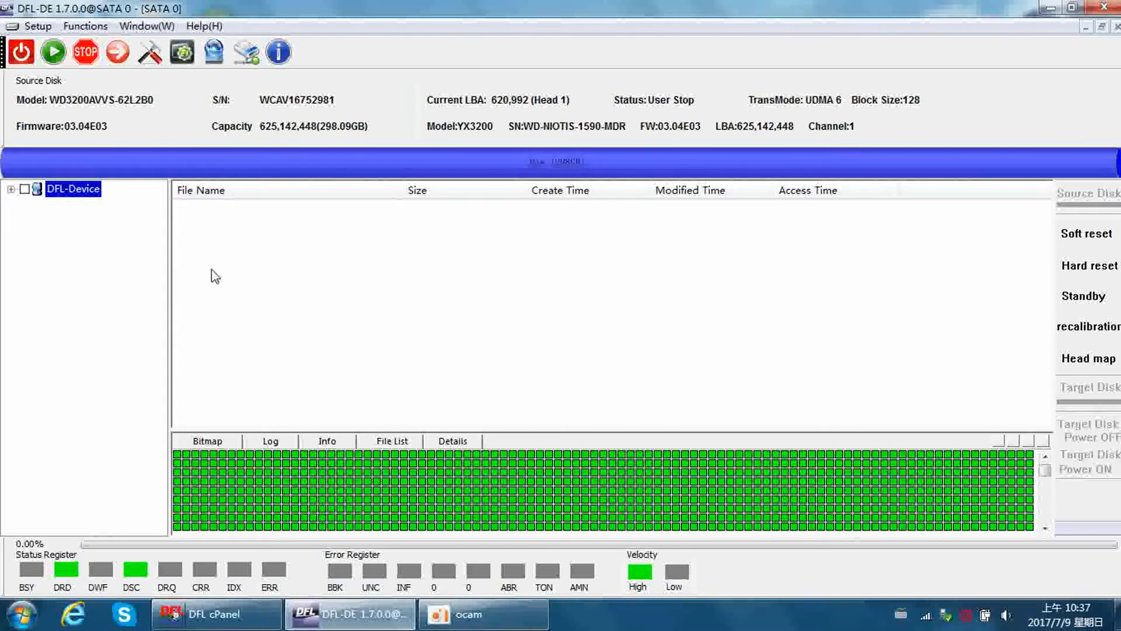
double_click(70, 189)
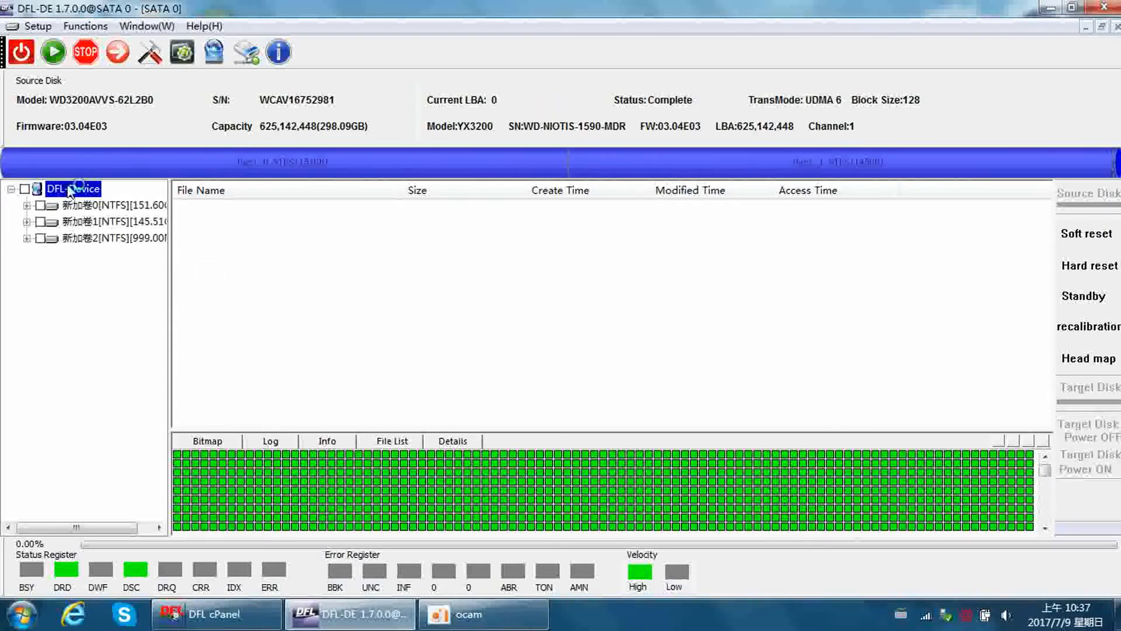
left_click(118, 205)
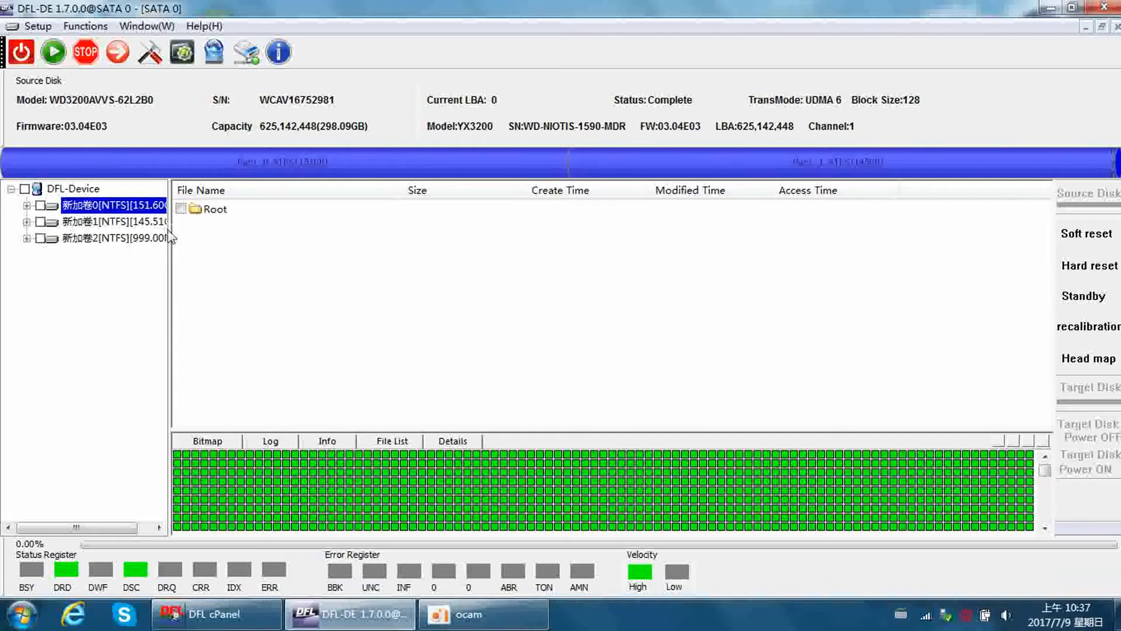
Step: Widen the partition tree to show full volume names and check the actions available for the 151.60 GB volume
left_click_drag(173, 236, 272, 236)
left_click(159, 224)
left_click(99, 206)
left_click(124, 222)
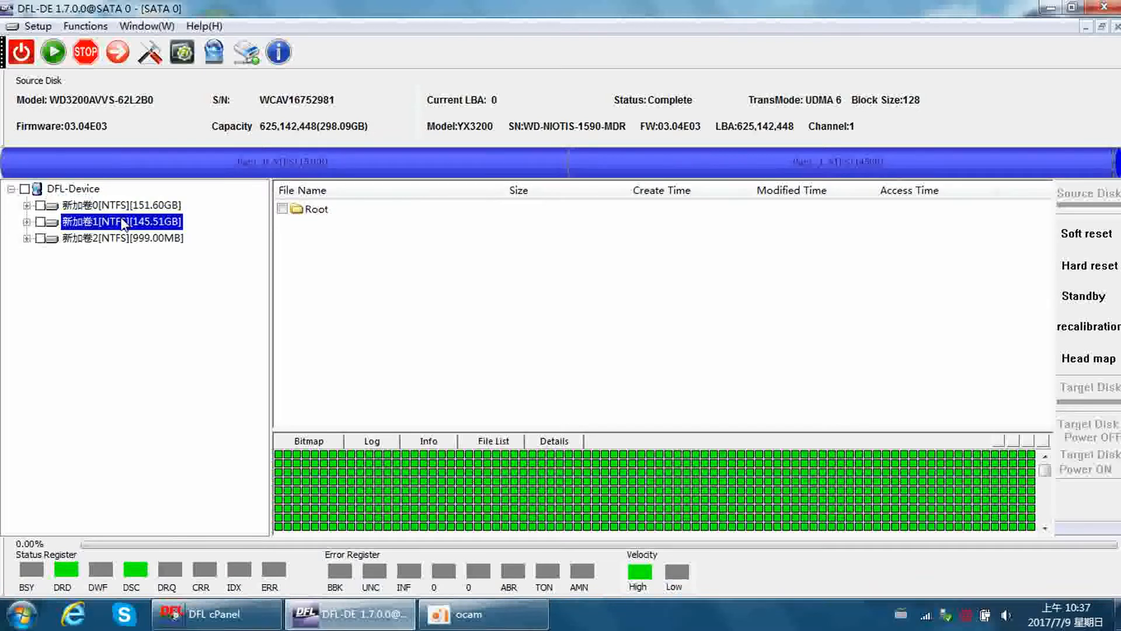
left_click(141, 206)
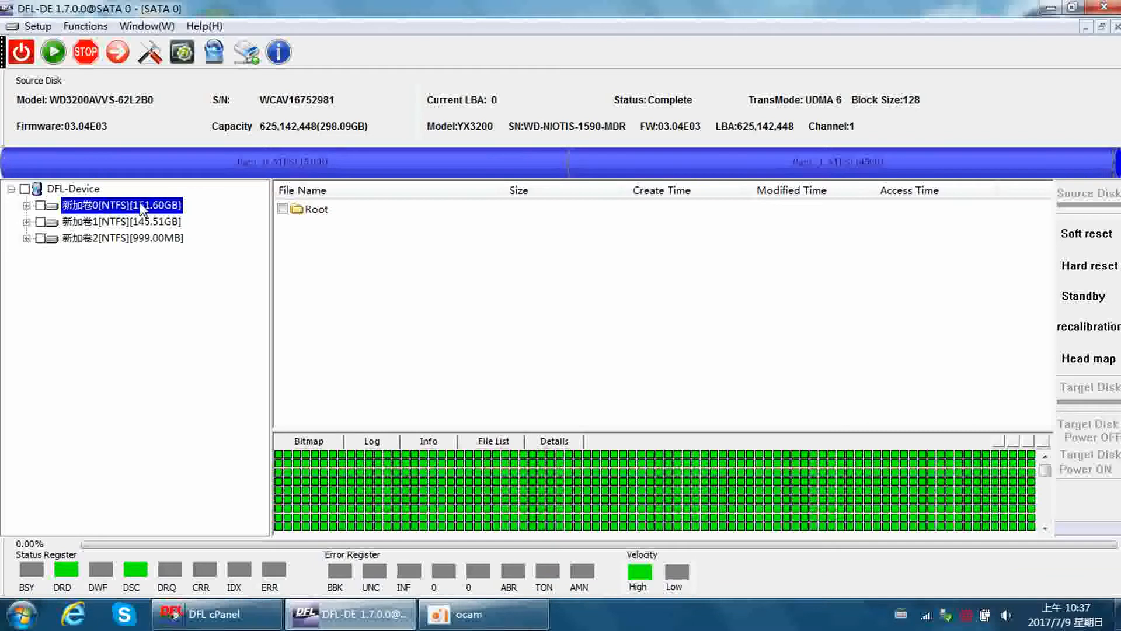
right_click(139, 204)
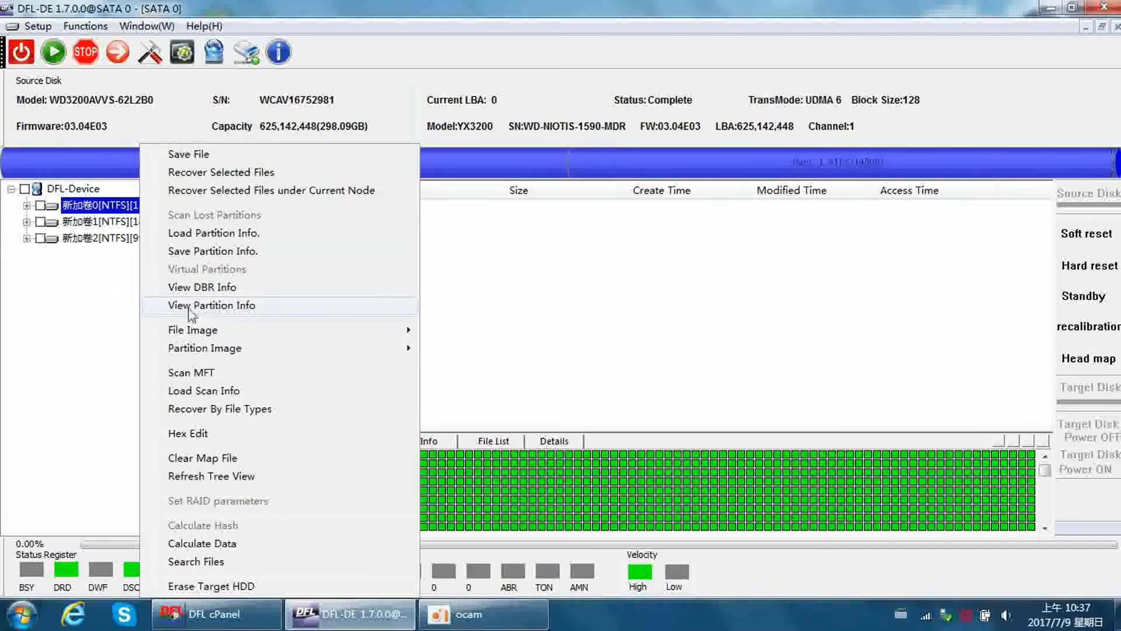
left_click(121, 227)
Step: Mark the data-only sectors of the 145.51 GB NTFS volume for partition imaging
left_click(122, 226)
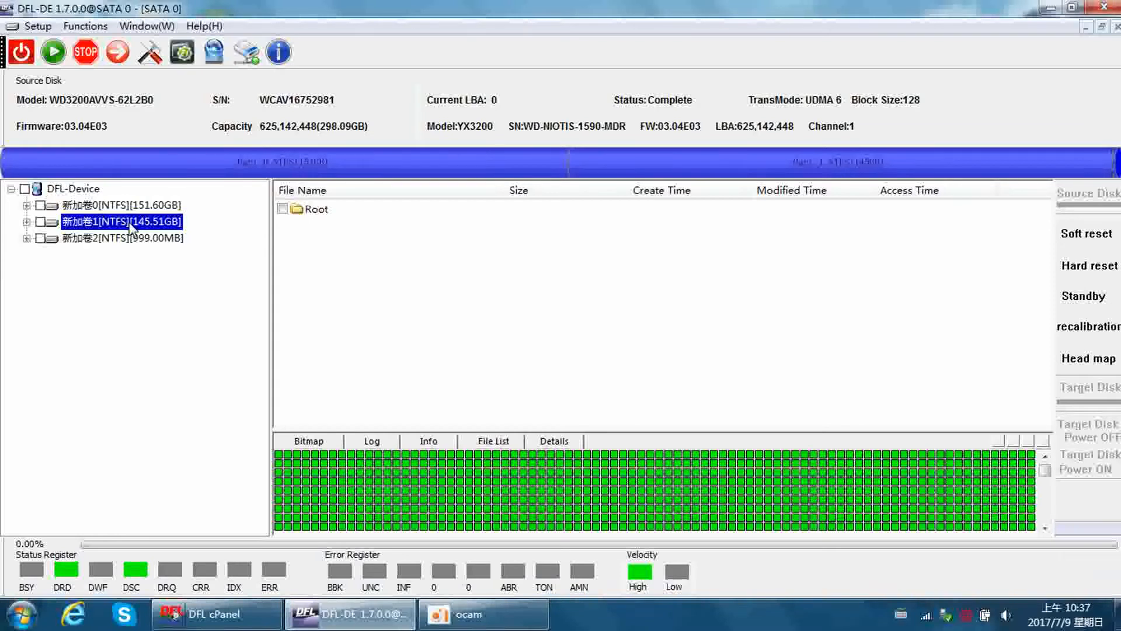
right_click(132, 226)
mouse_move(220, 352)
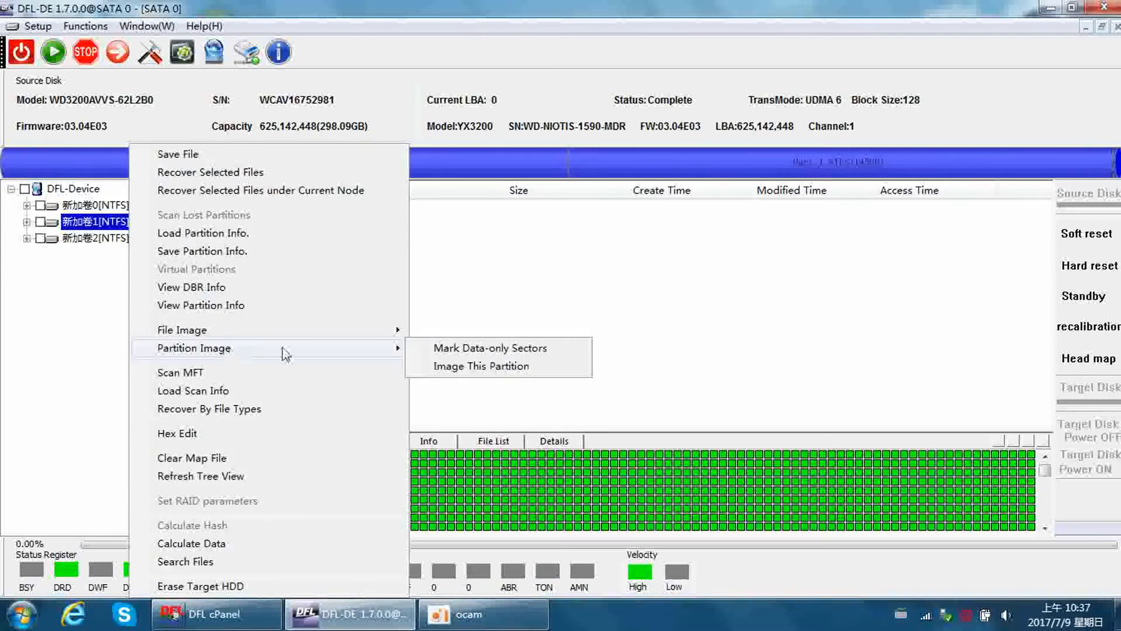
left_click(474, 348)
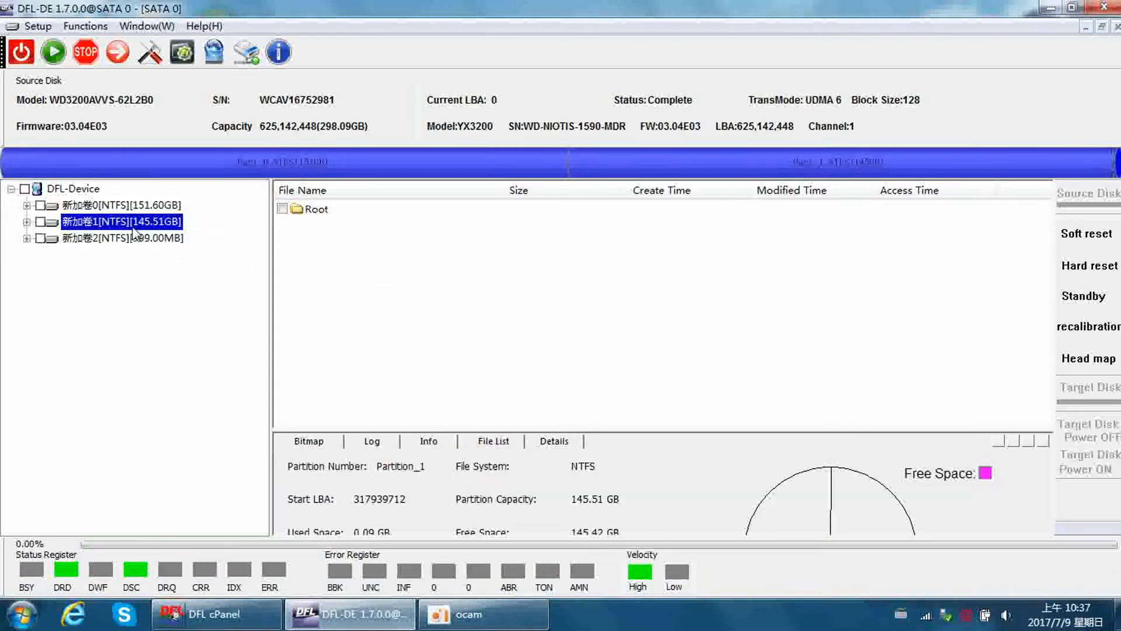
Step: Examine the partition image settings of the 145.51 GB volume, including the data-only and sector-by-sector choices, and close them without imaging
right_click(136, 228)
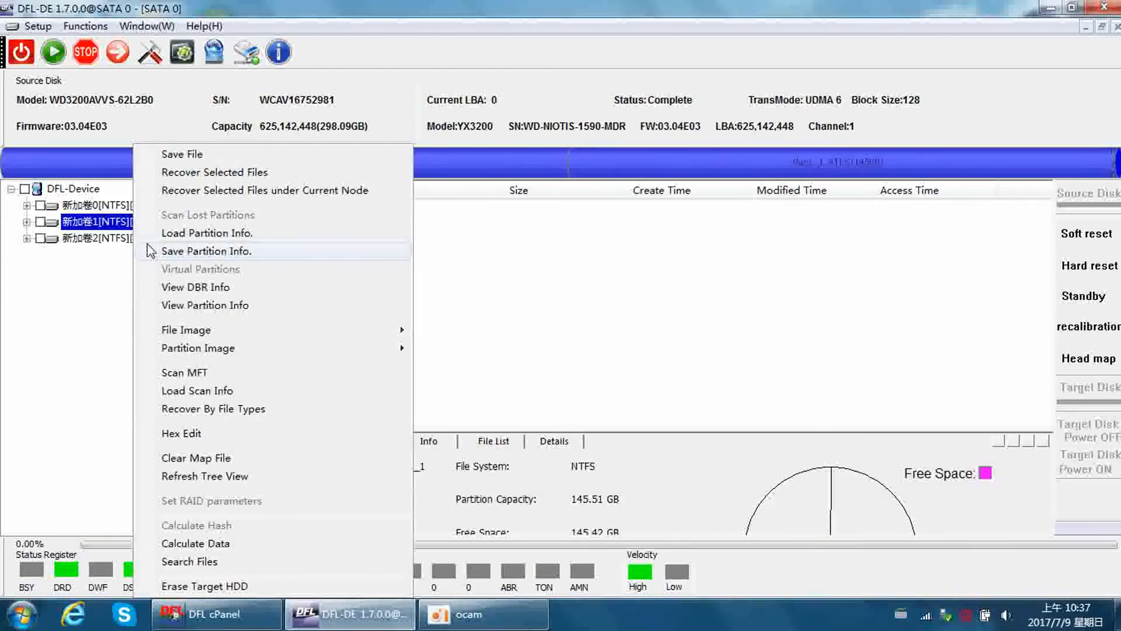
mouse_move(250, 341)
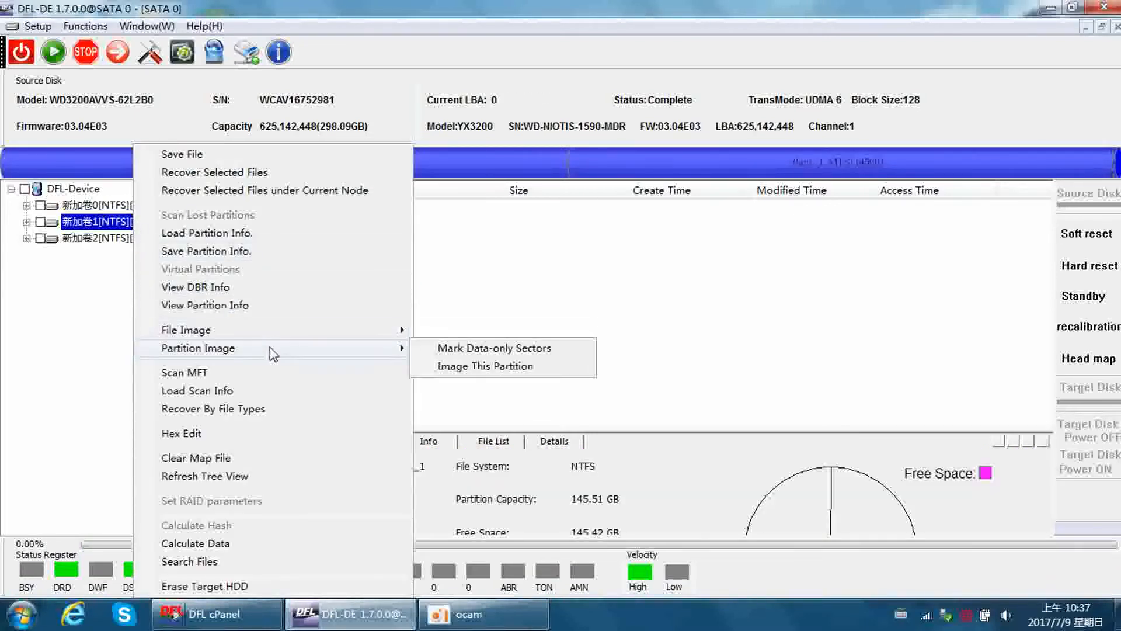
left_click(460, 367)
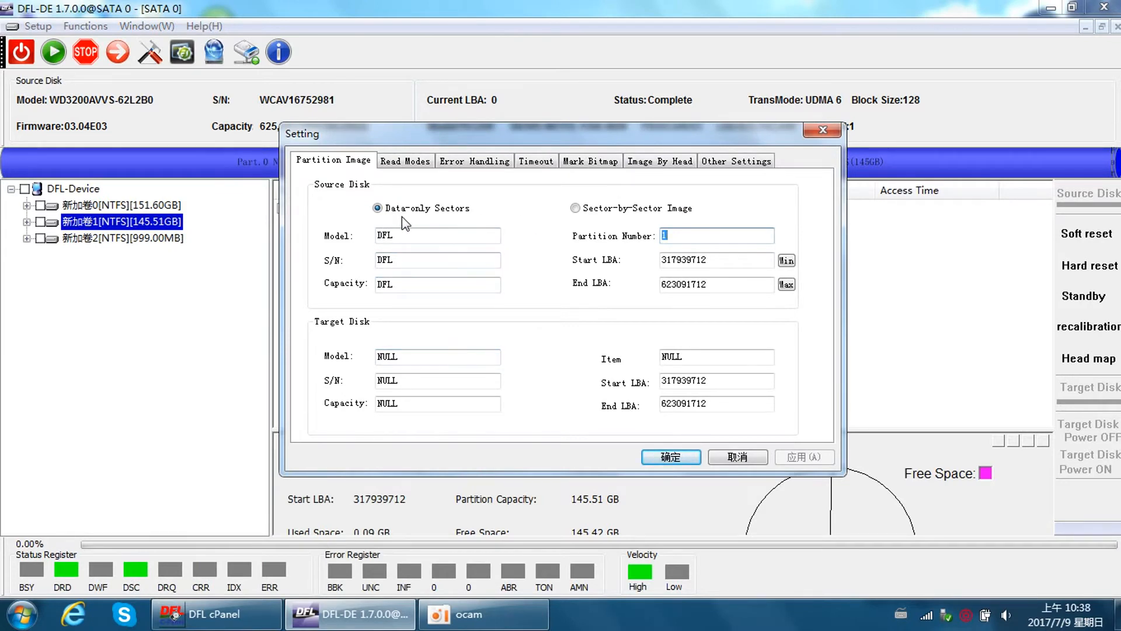
left_click(752, 462)
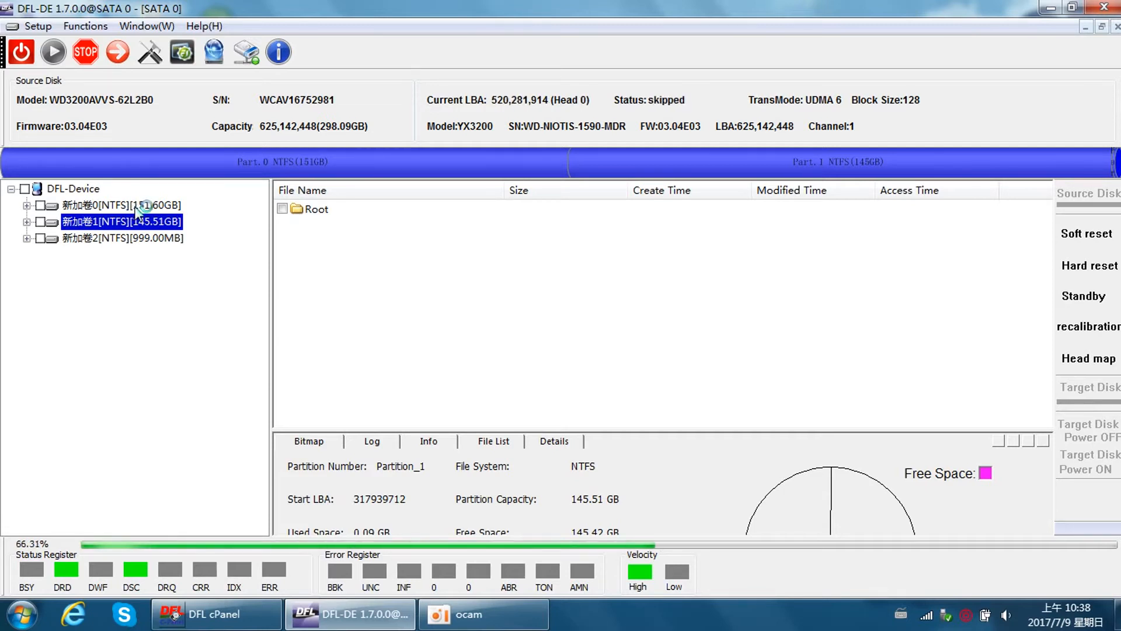
Step: Mark the data-only sectors of the 151.60 GB NTFS volume for partition imaging
left_click(135, 208)
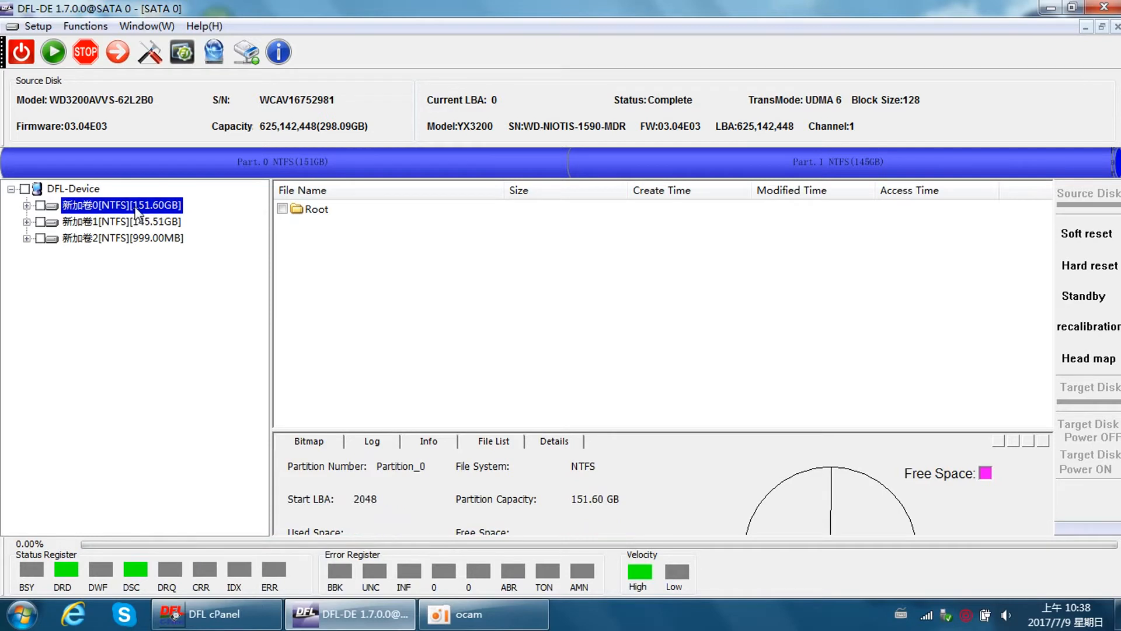
right_click(136, 209)
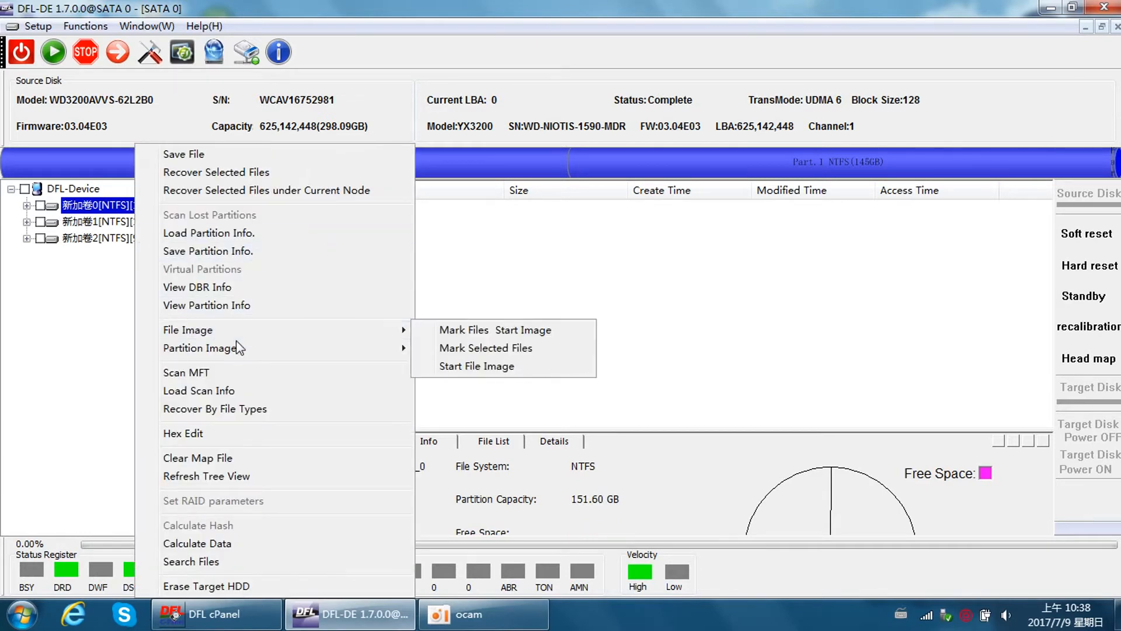
mouse_move(345, 349)
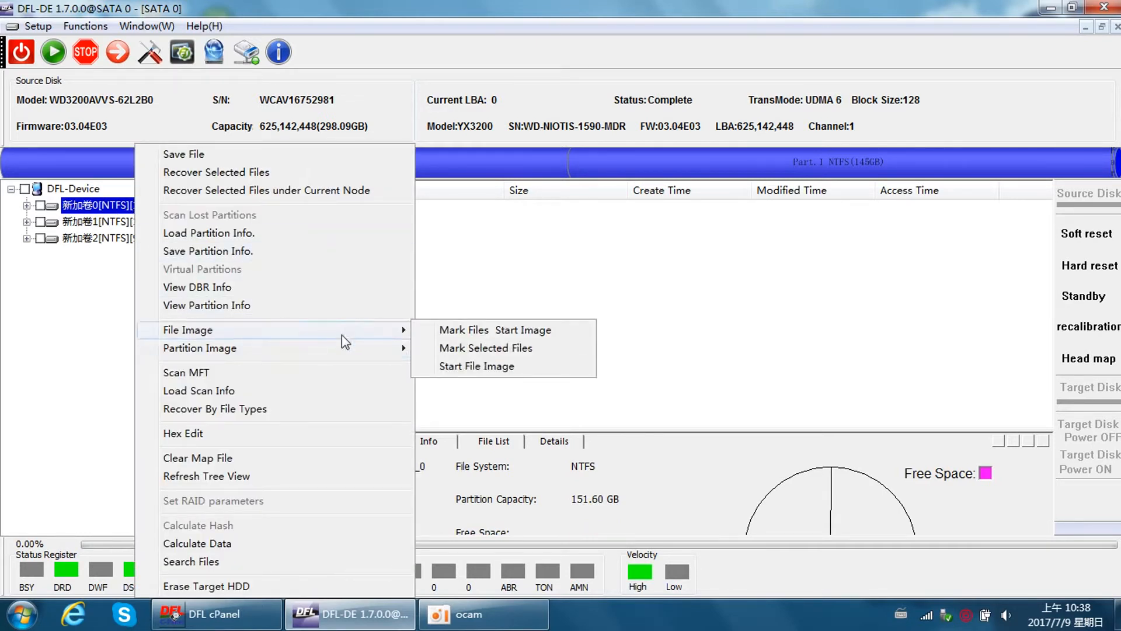
left_click(445, 348)
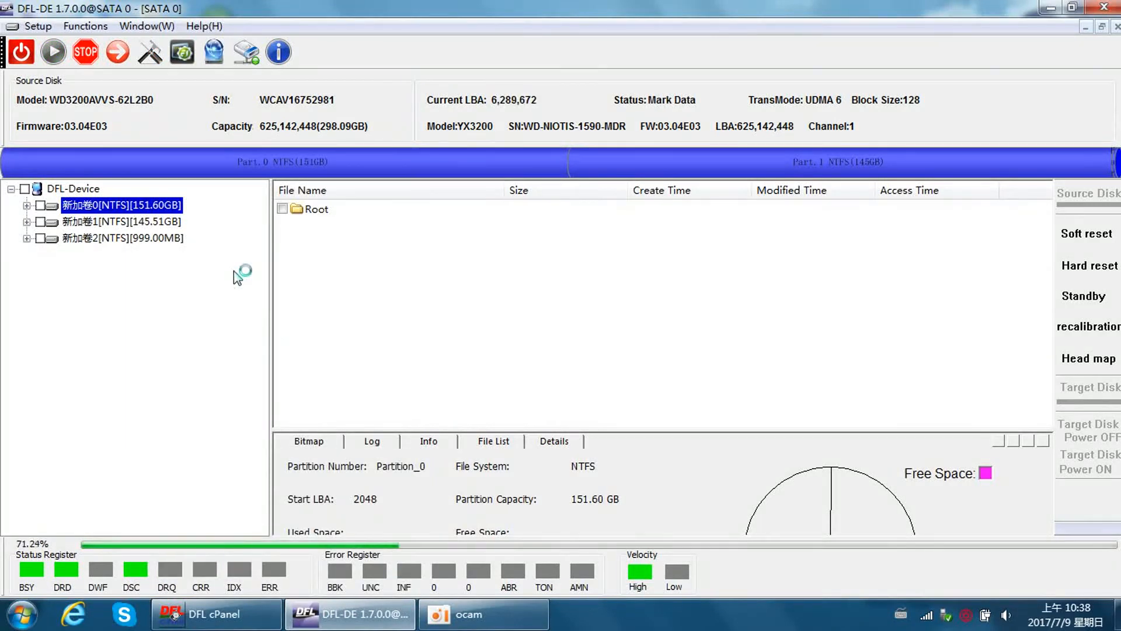
Step: Mark the data-only sectors of the 999.00 MB NTFS volume for partition imaging
left_click(106, 240)
right_click(106, 240)
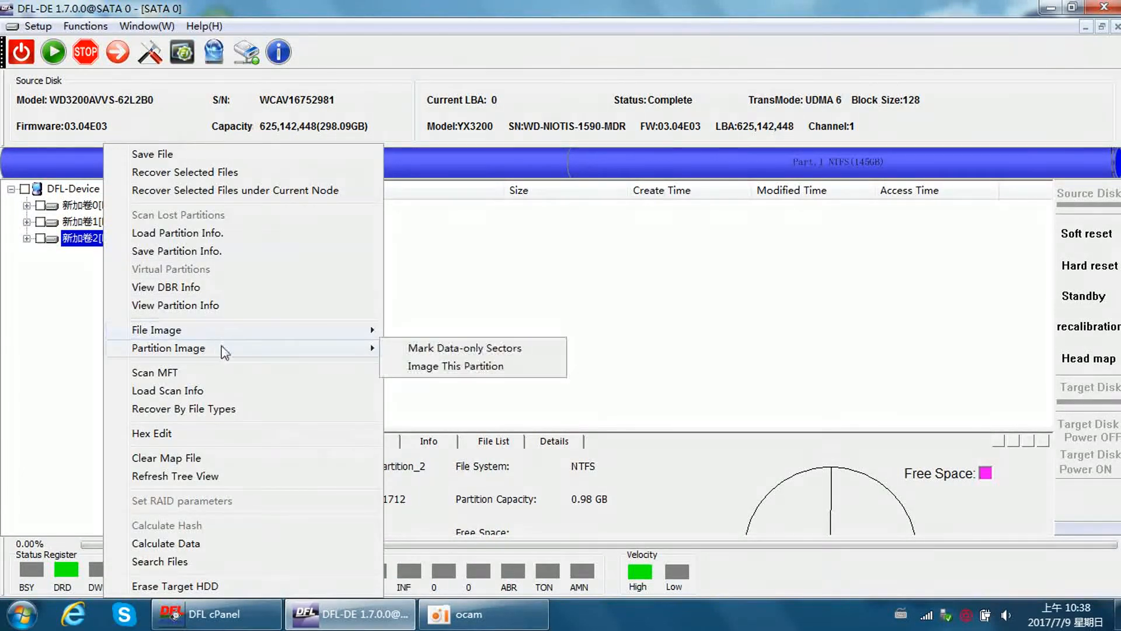
left_click(481, 349)
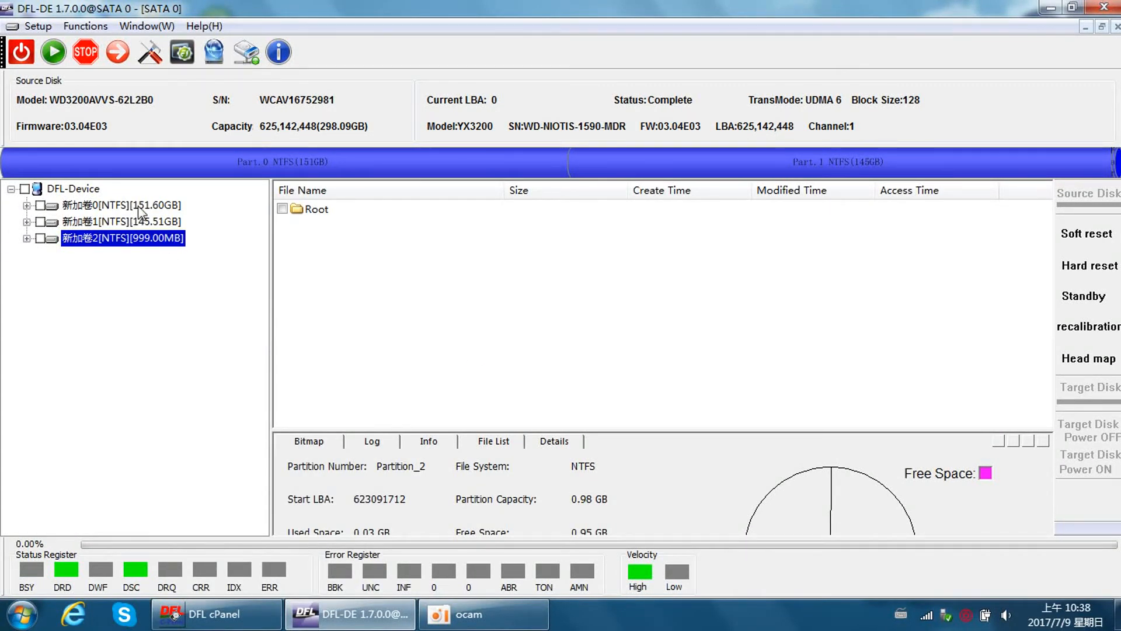
Step: Review the partition information of each of the three volumes under DFL-Device
left_click(94, 190)
left_click(129, 206)
left_click(121, 221)
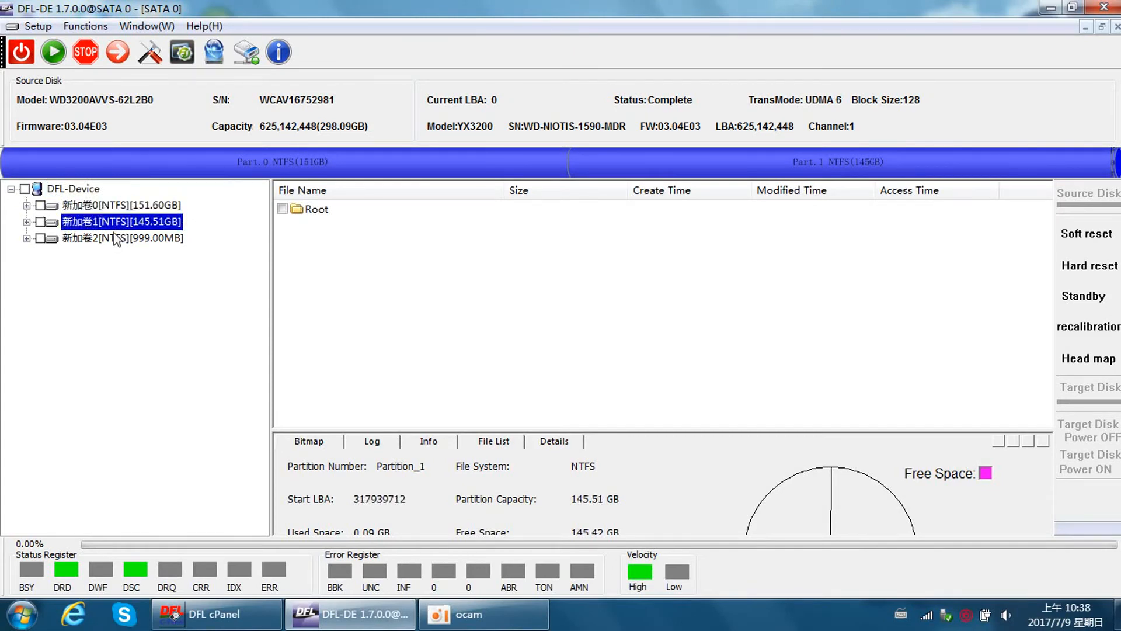
left_click(115, 234)
Step: In the Disk Image settings, auto-mark the un-imaged sectors of the bitmap as imaging completed and apply the settings
left_click(146, 25)
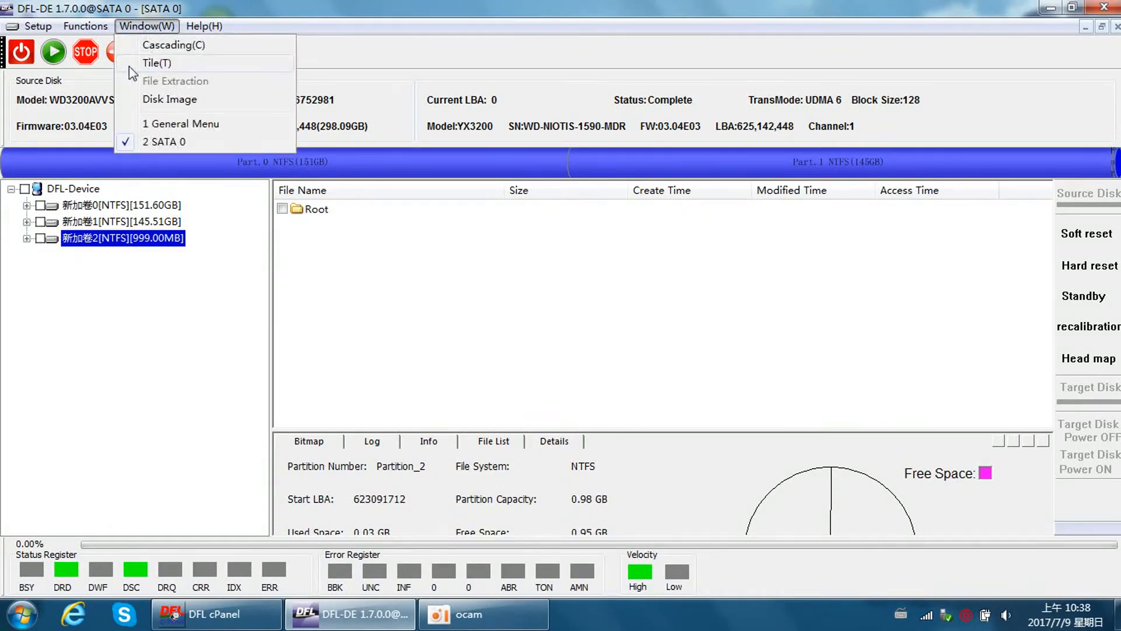
left_click(172, 99)
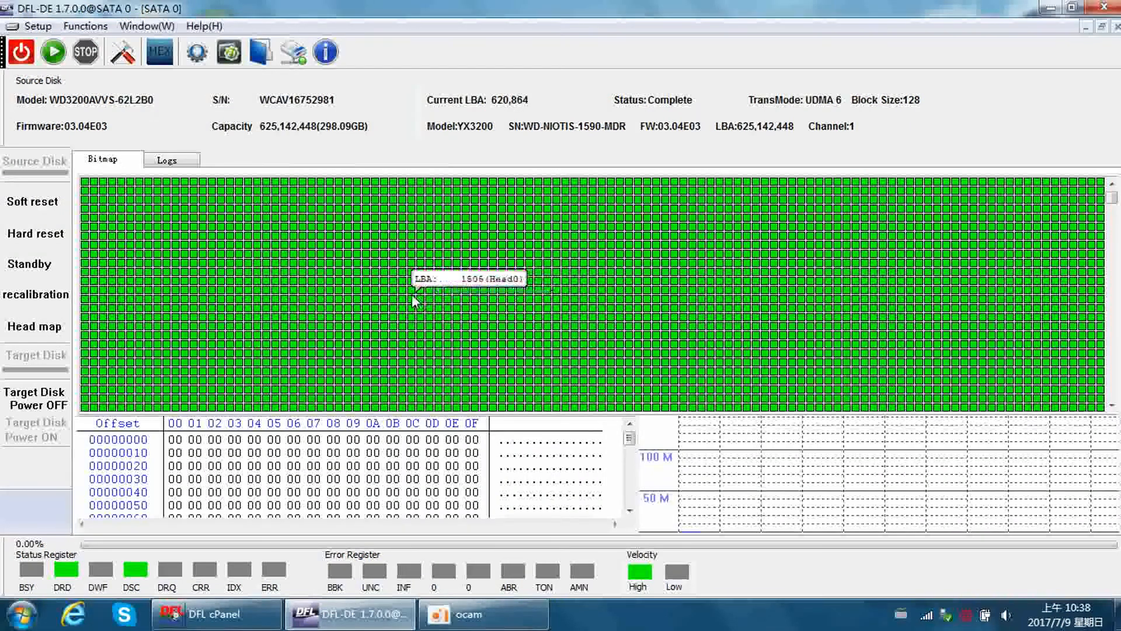
left_click(123, 54)
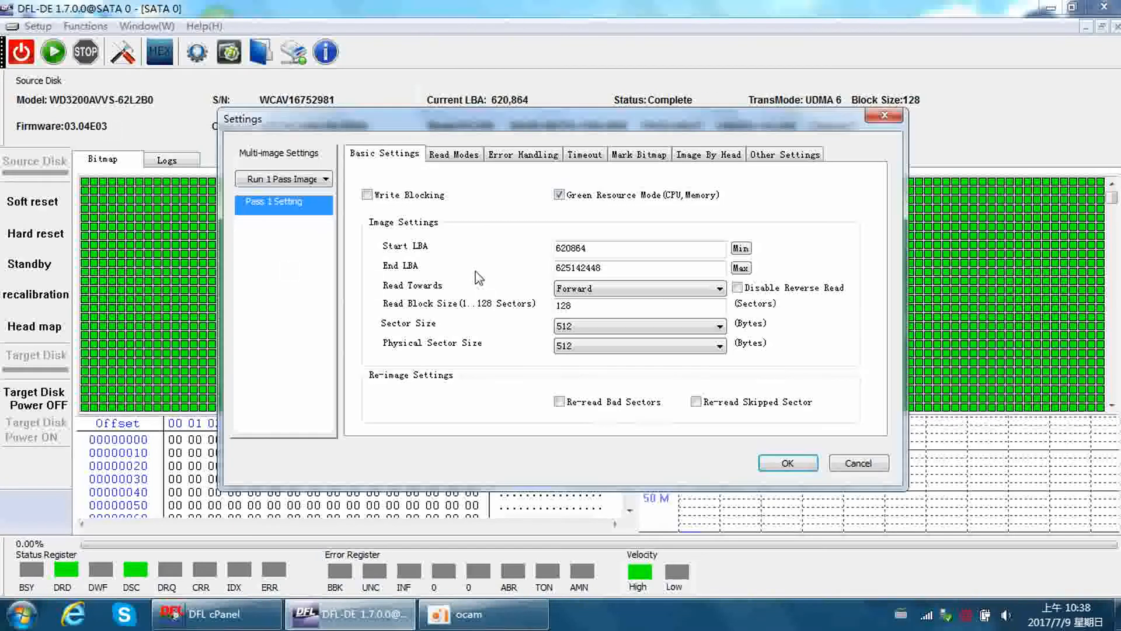
left_click(639, 154)
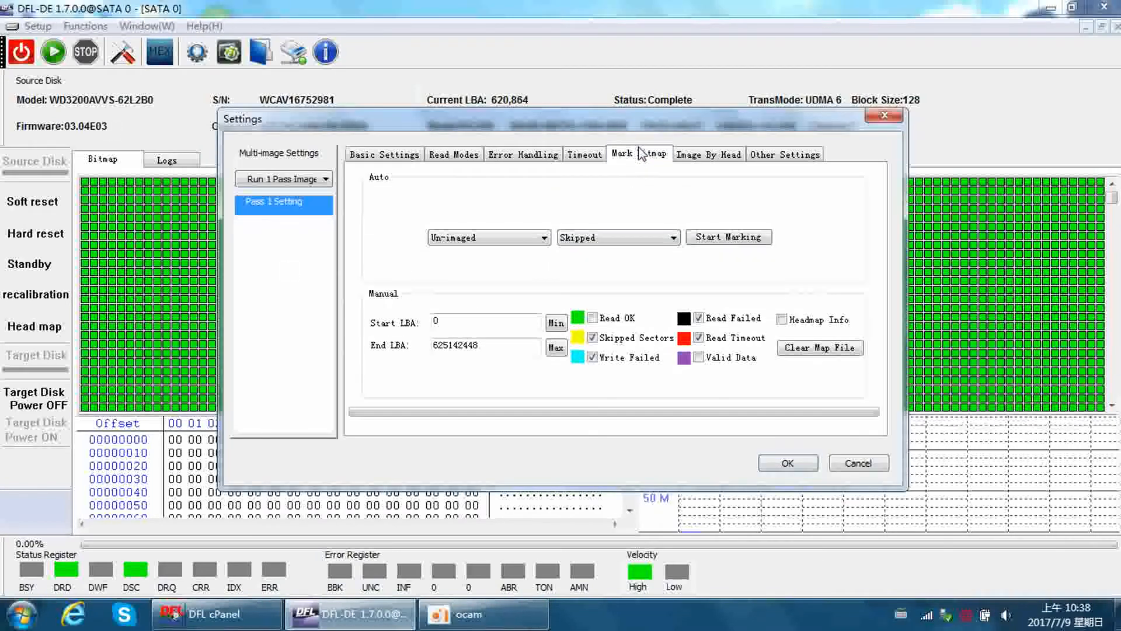
left_click(647, 239)
left_click(628, 250)
left_click(722, 236)
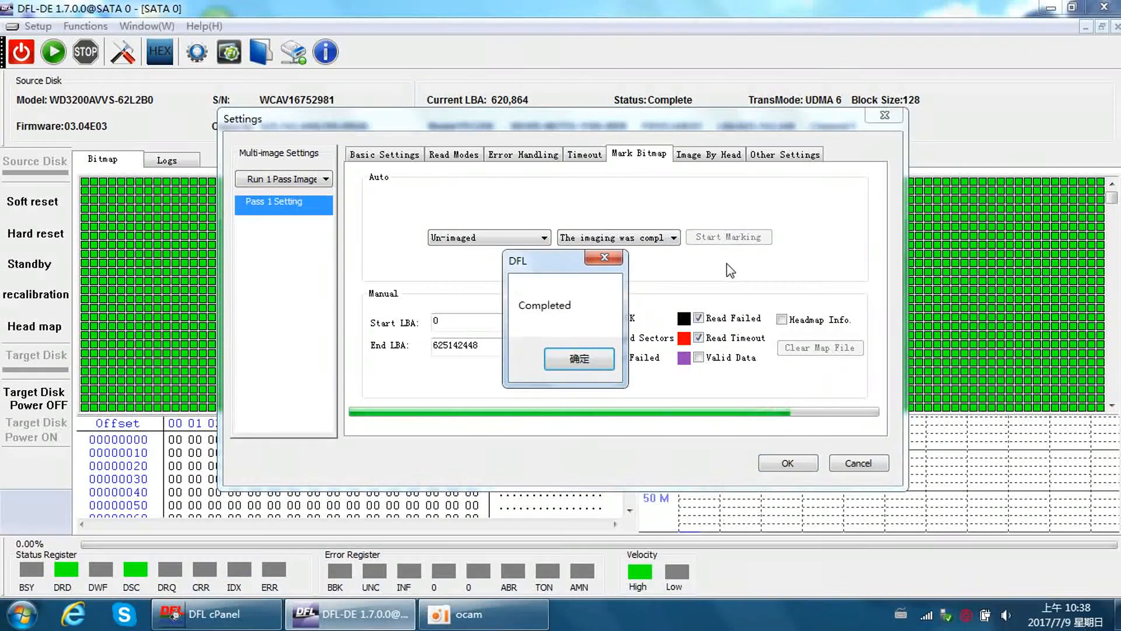
left_click(581, 361)
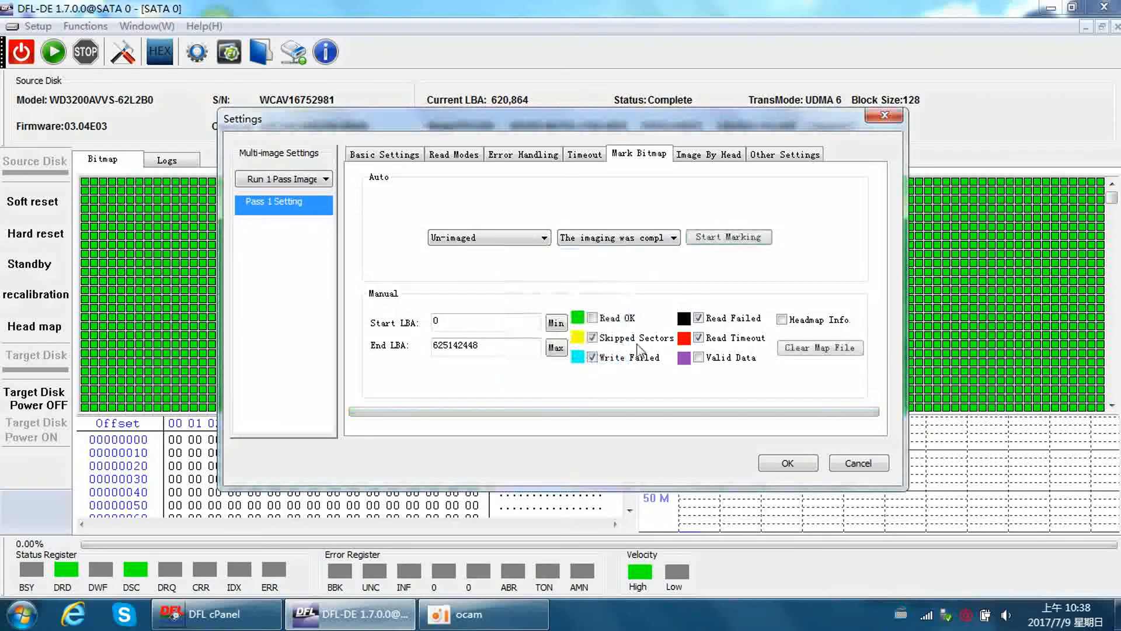
left_click(792, 462)
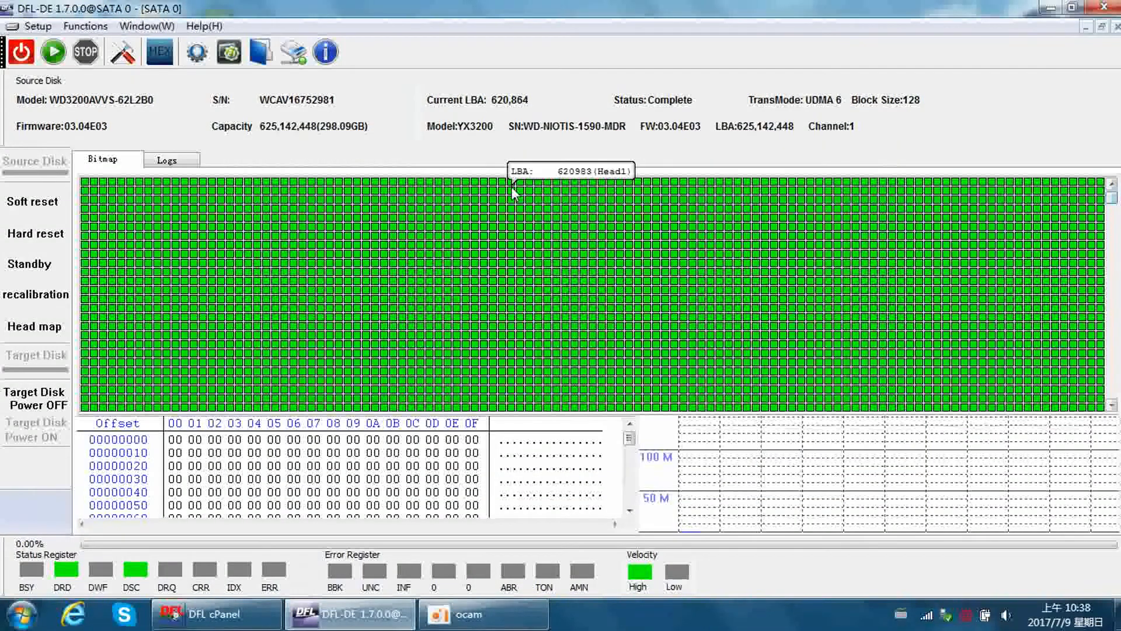
Step: Run the disk imaging pass for the marked data sectors and check its log entries
left_click(52, 54)
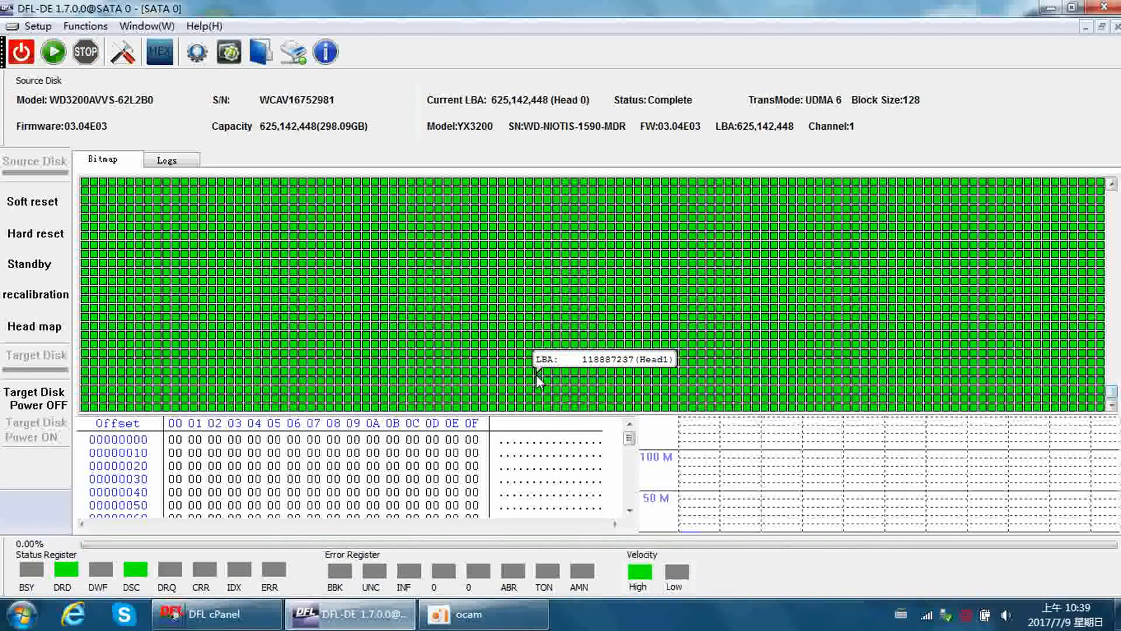
left_click(168, 160)
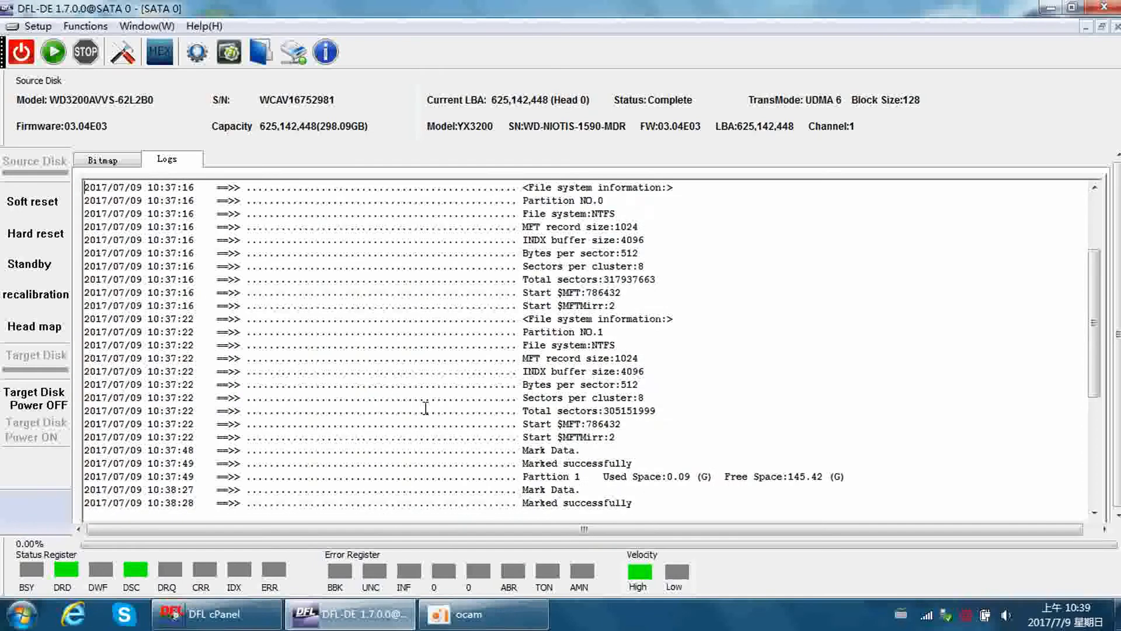
scroll(426, 407, "down", 7)
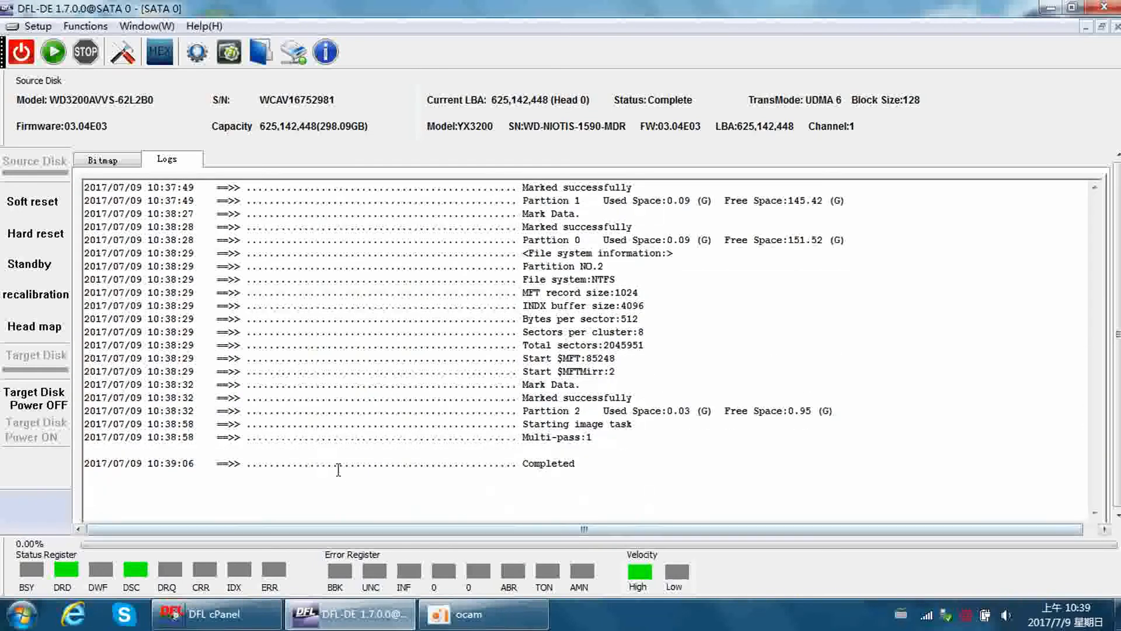
left_click(110, 158)
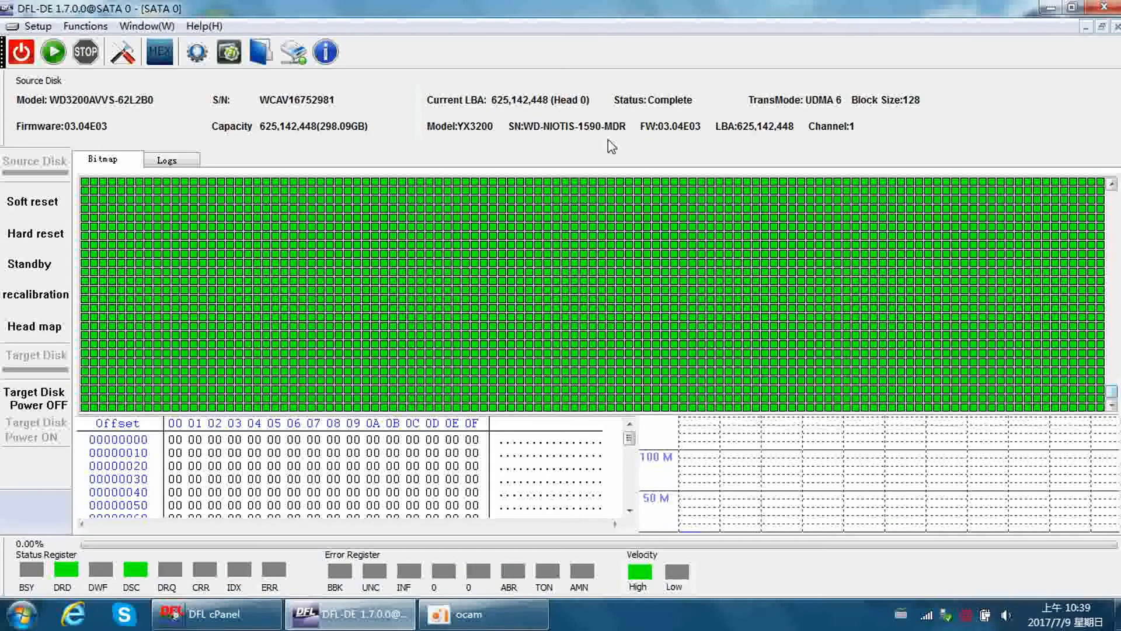
left_click(150, 26)
left_click(181, 78)
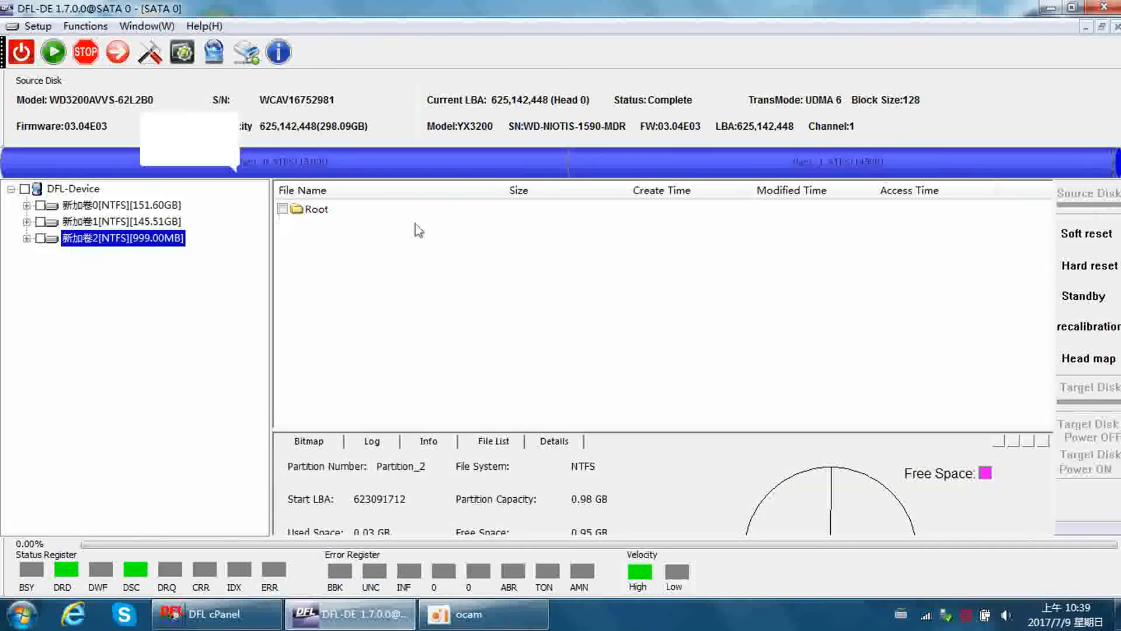
left_click(146, 25)
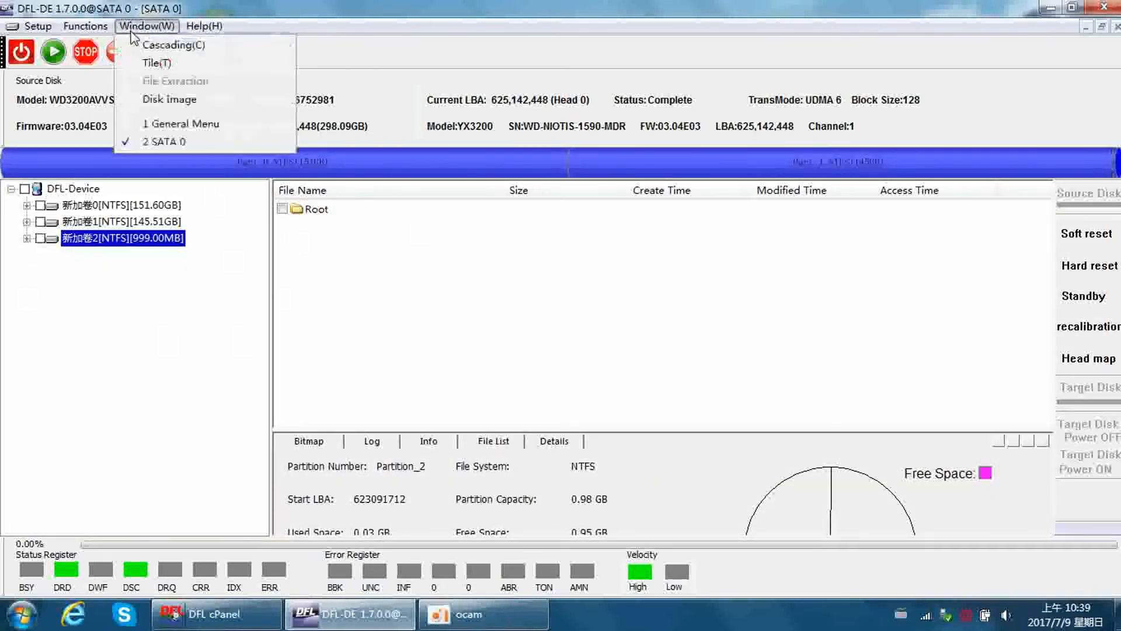
left_click(165, 100)
mouse_move(301, 354)
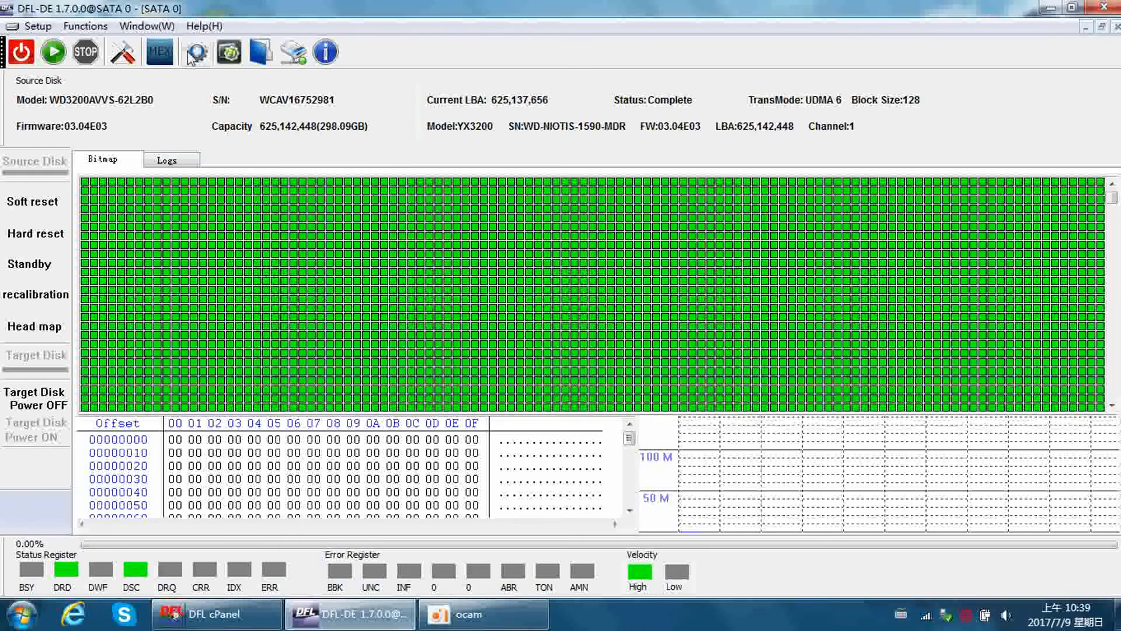
left_click(147, 26)
left_click(300, 251)
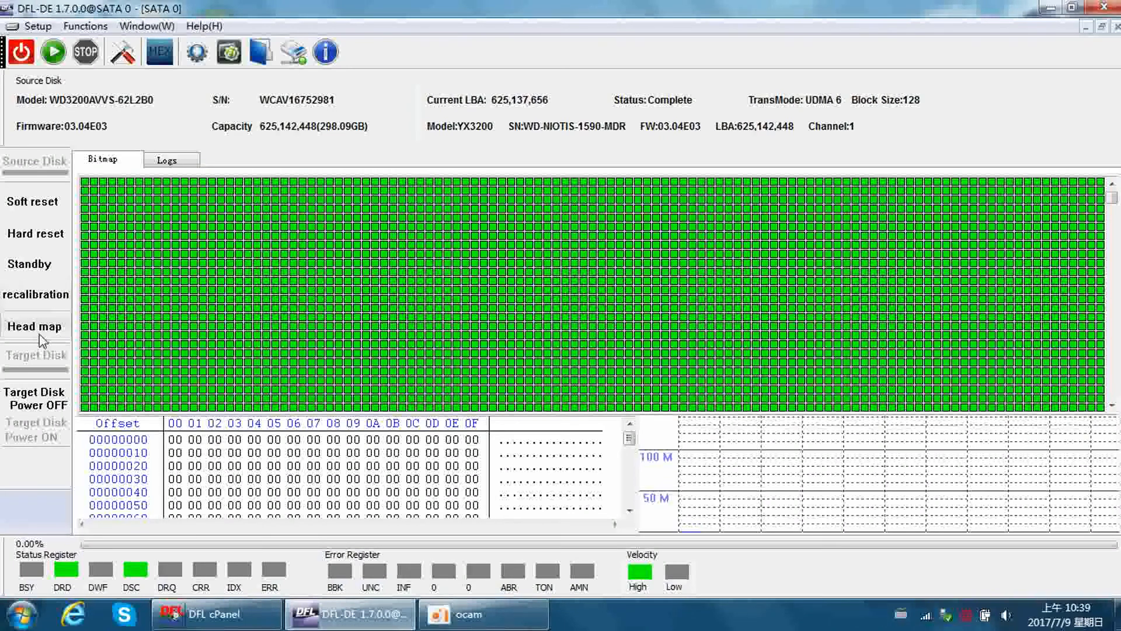
mouse_move(362, 358)
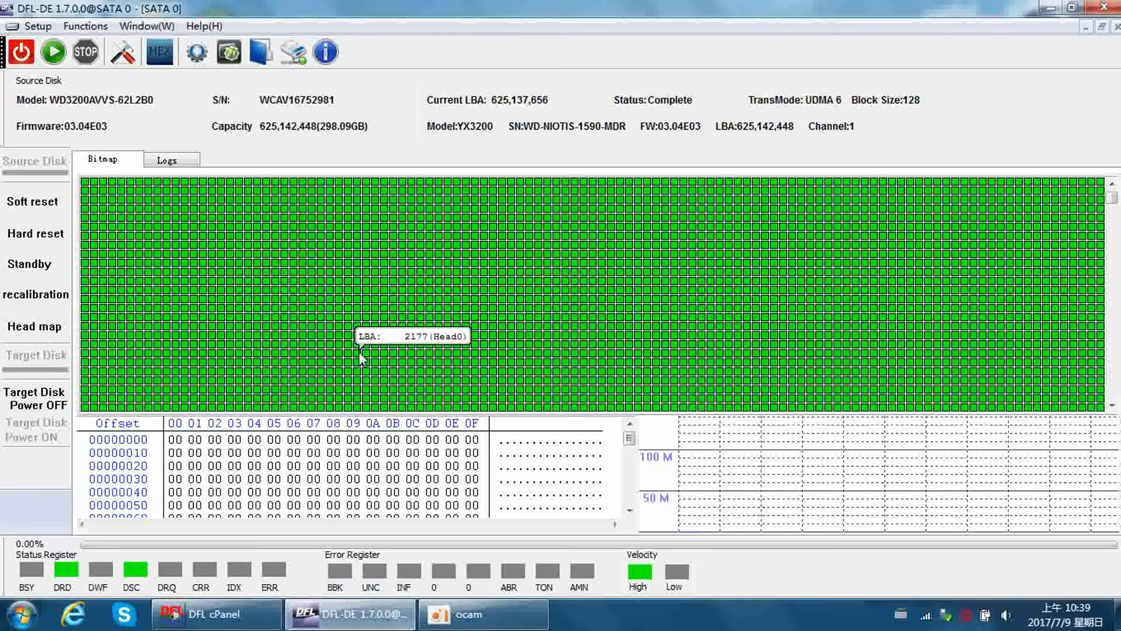